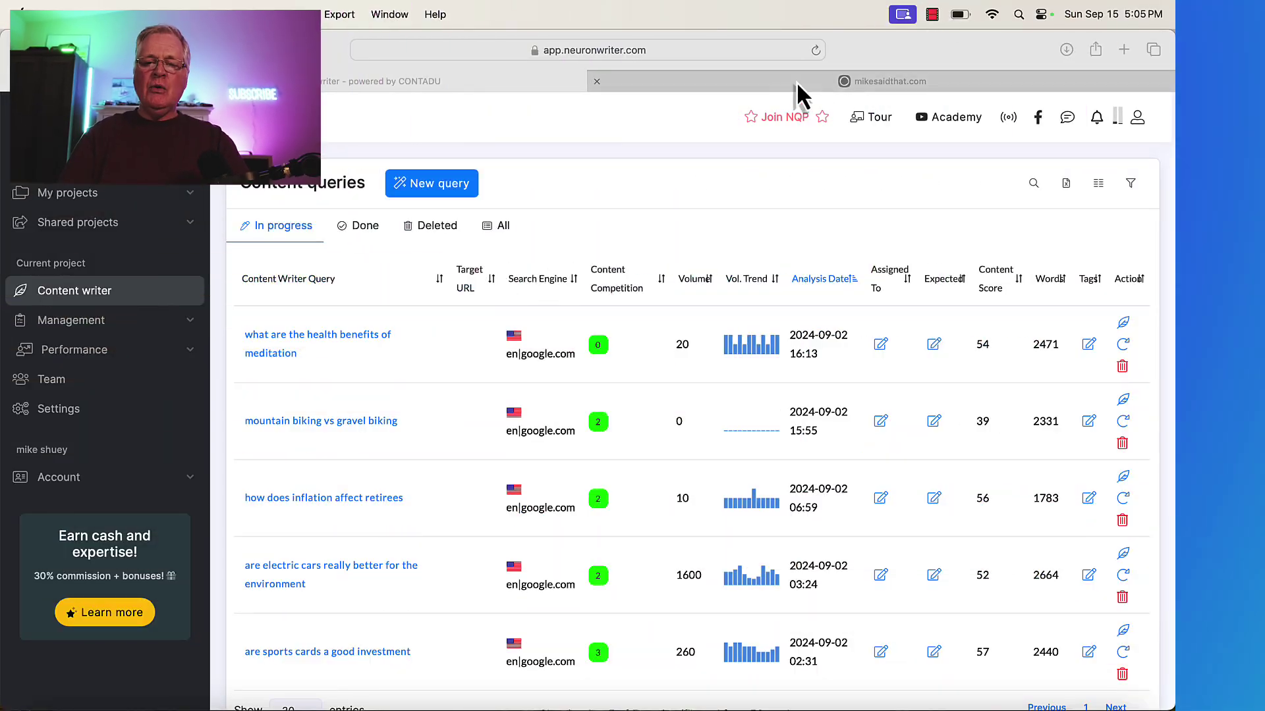
Open the blog-maintenance post on mikesaidthat.com and copy its URL from the address bar
click(796, 81)
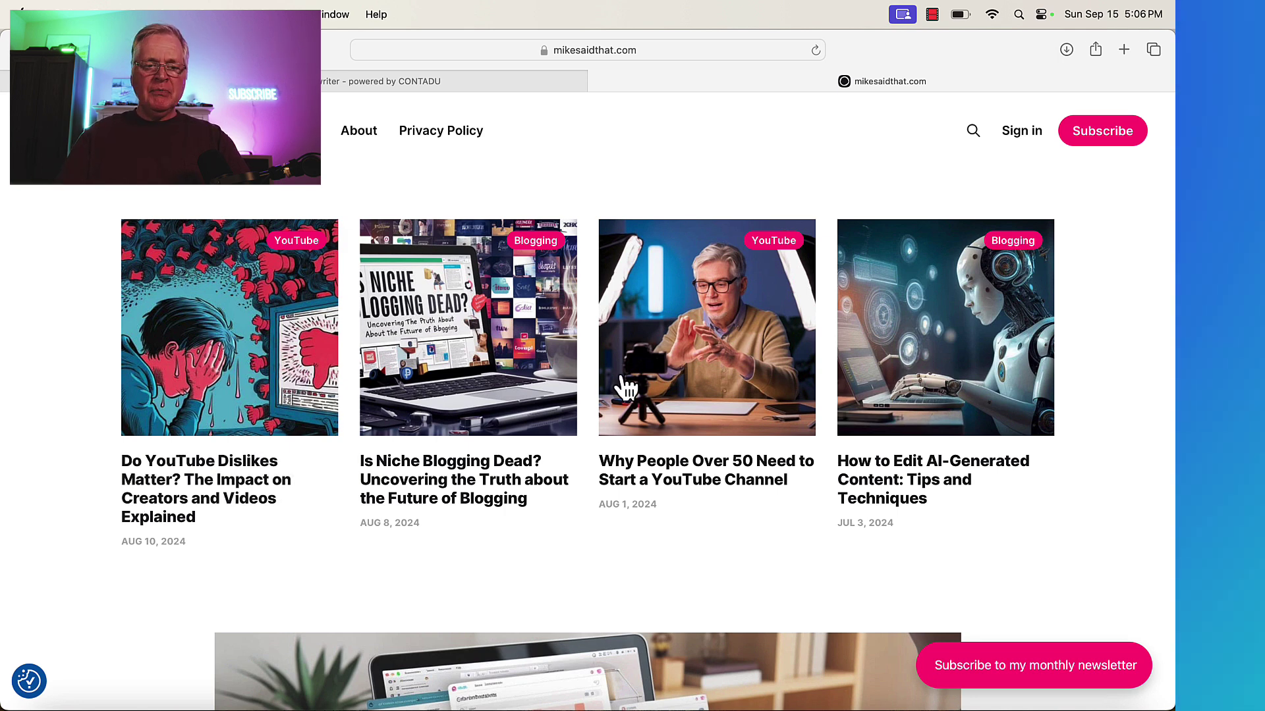
scroll(625, 389, down, 10)
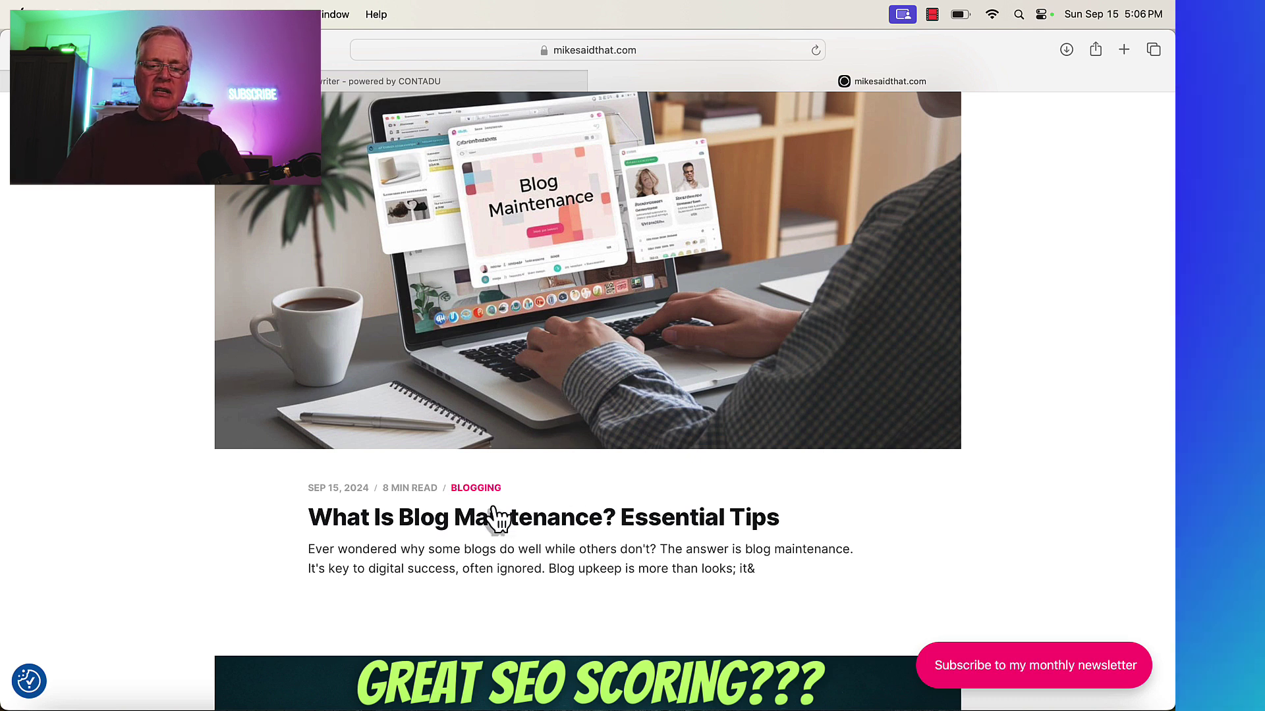
click(515, 521)
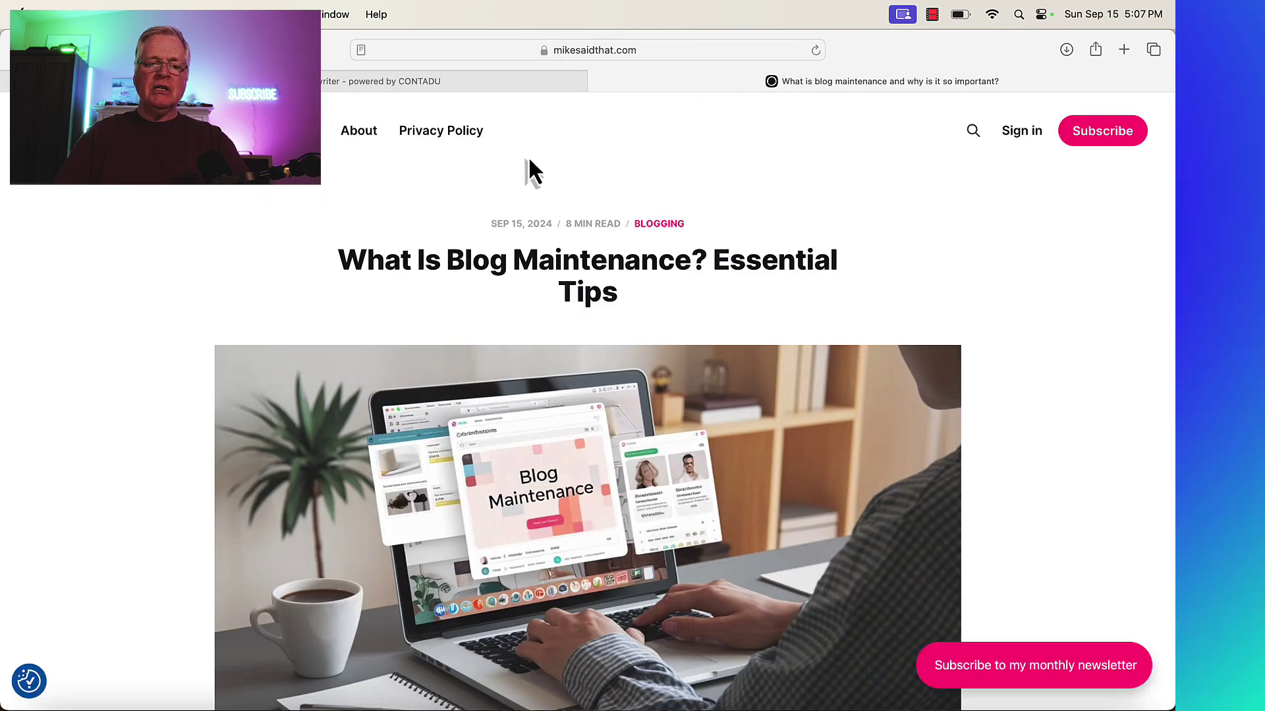
click(662, 55)
key(super+c)
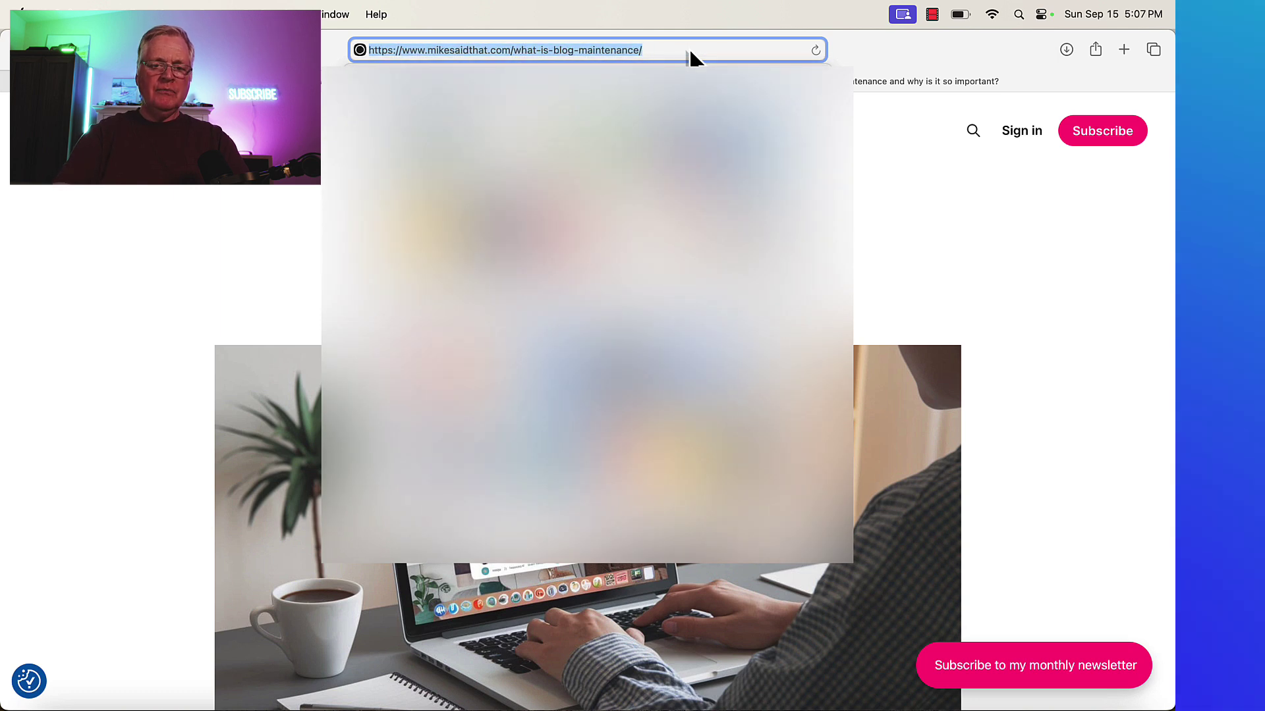
click(882, 151)
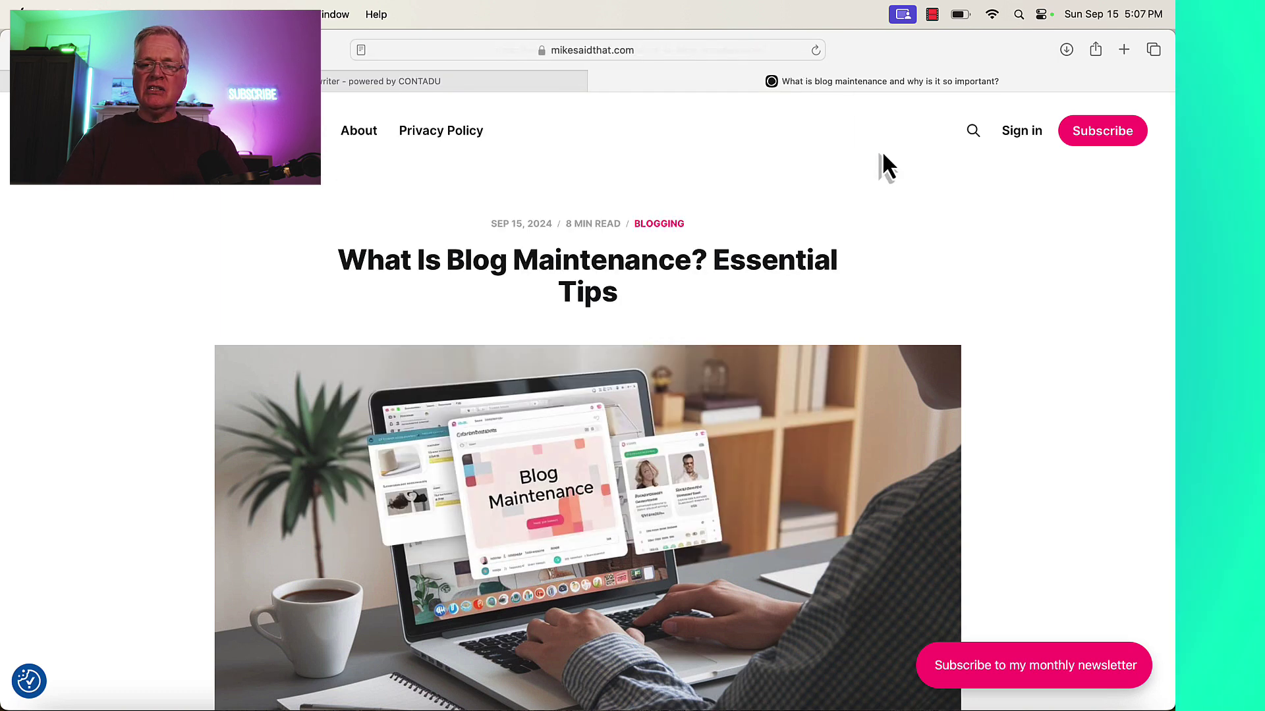
Start an Optimize content query 'what is blog maintenance' using the pasted post URL
click(477, 78)
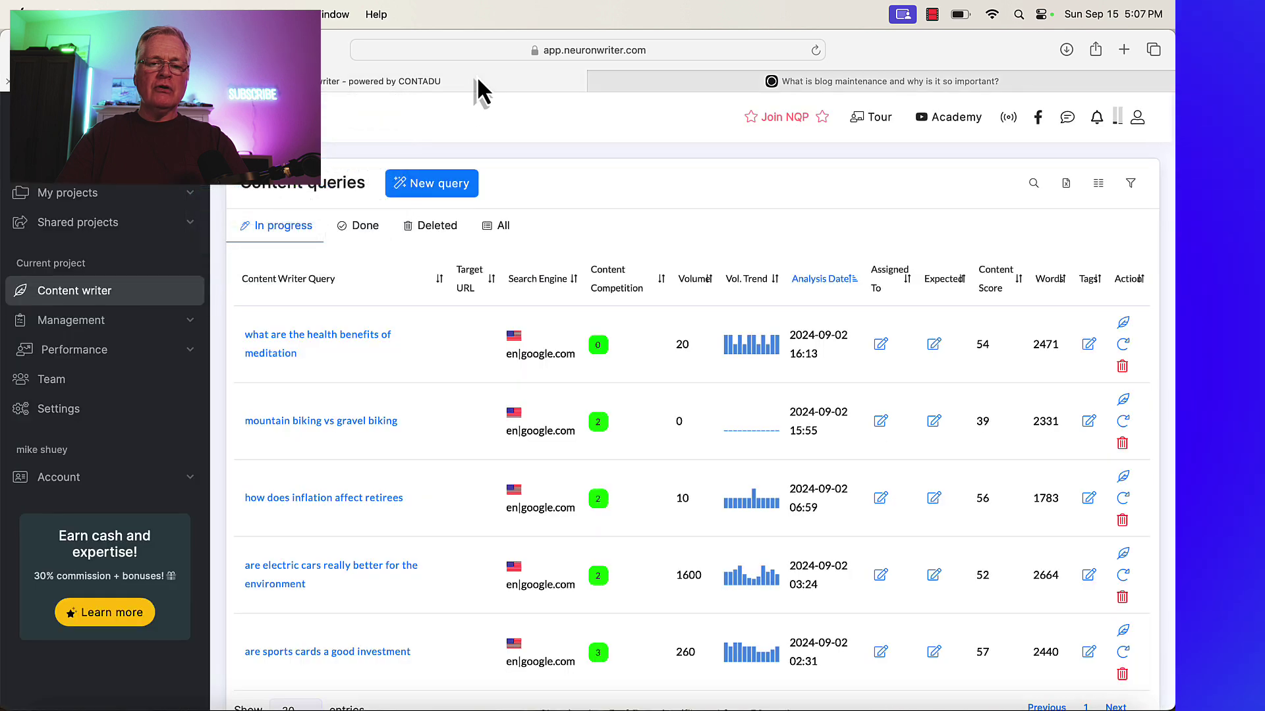
click(425, 188)
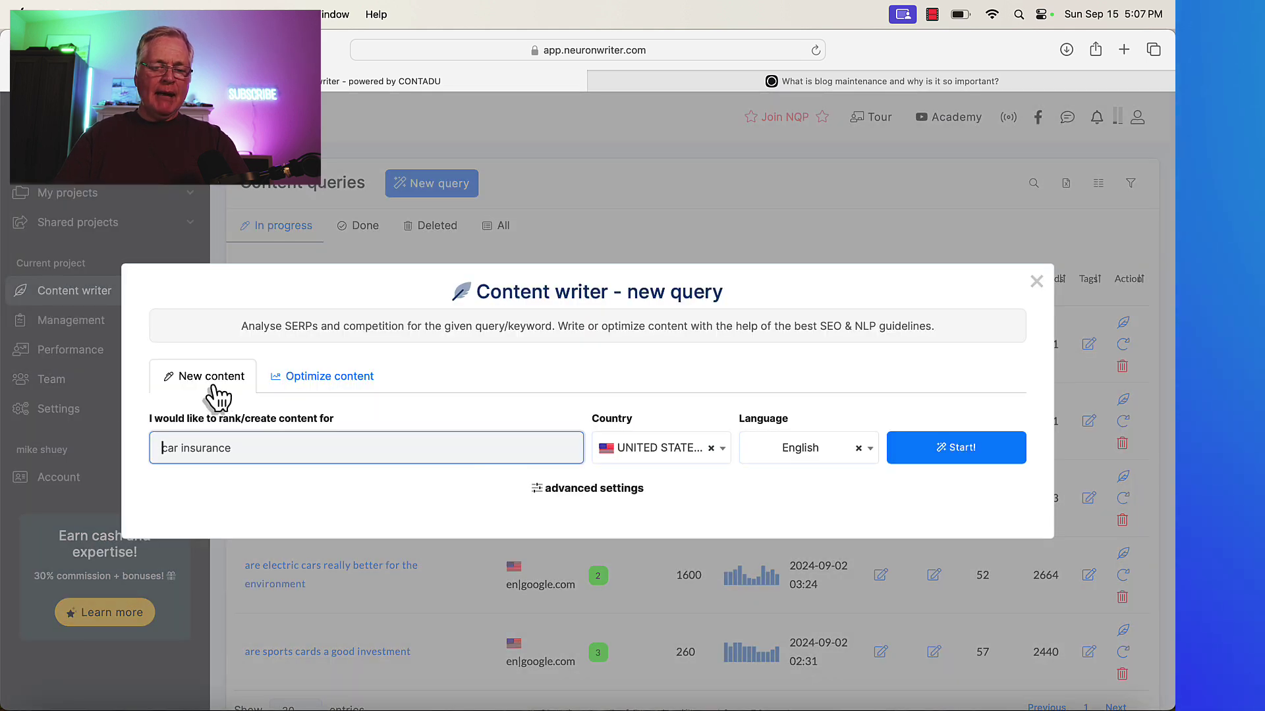
click(366, 382)
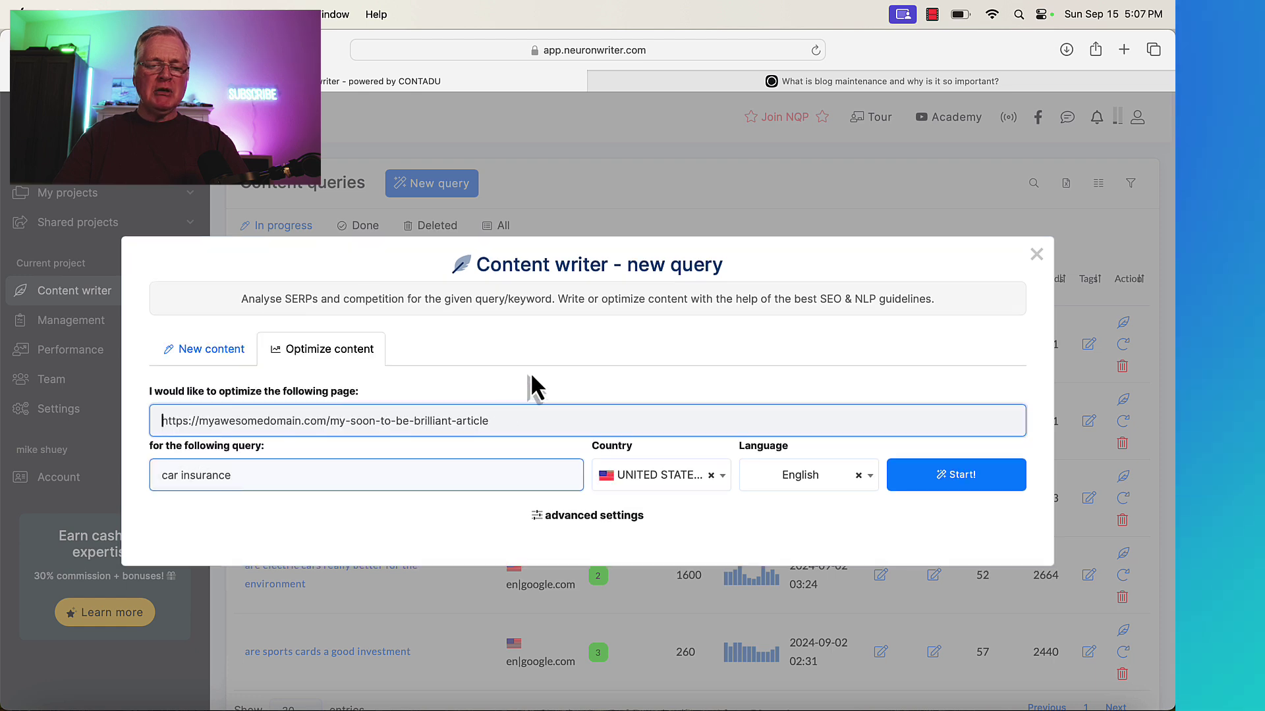
click(519, 422)
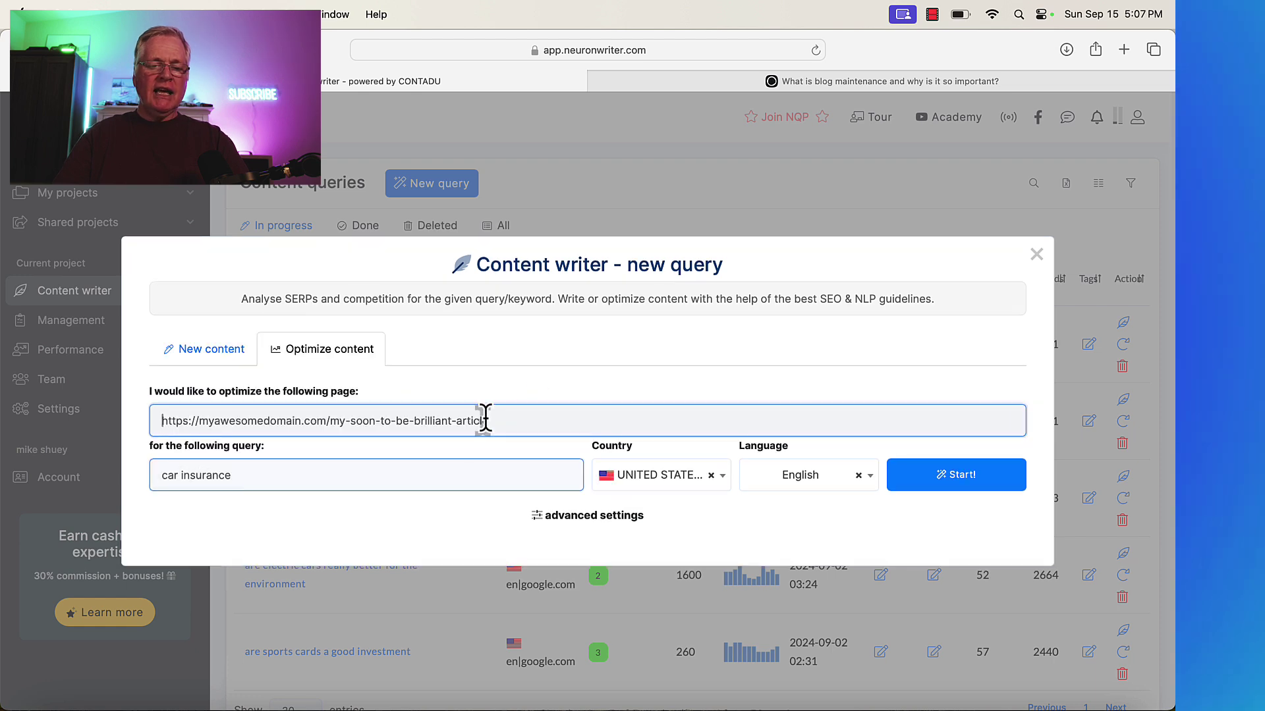
key(super+v)
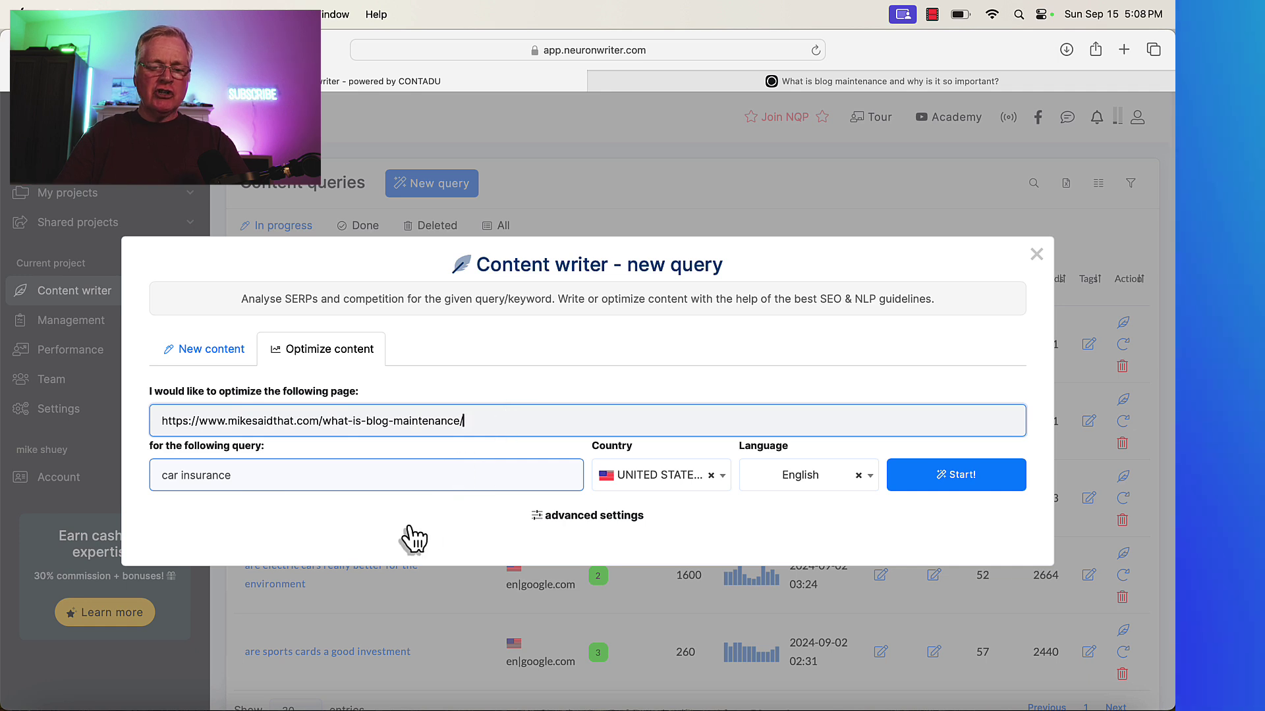
click(261, 478)
text(what is blog maintenance)
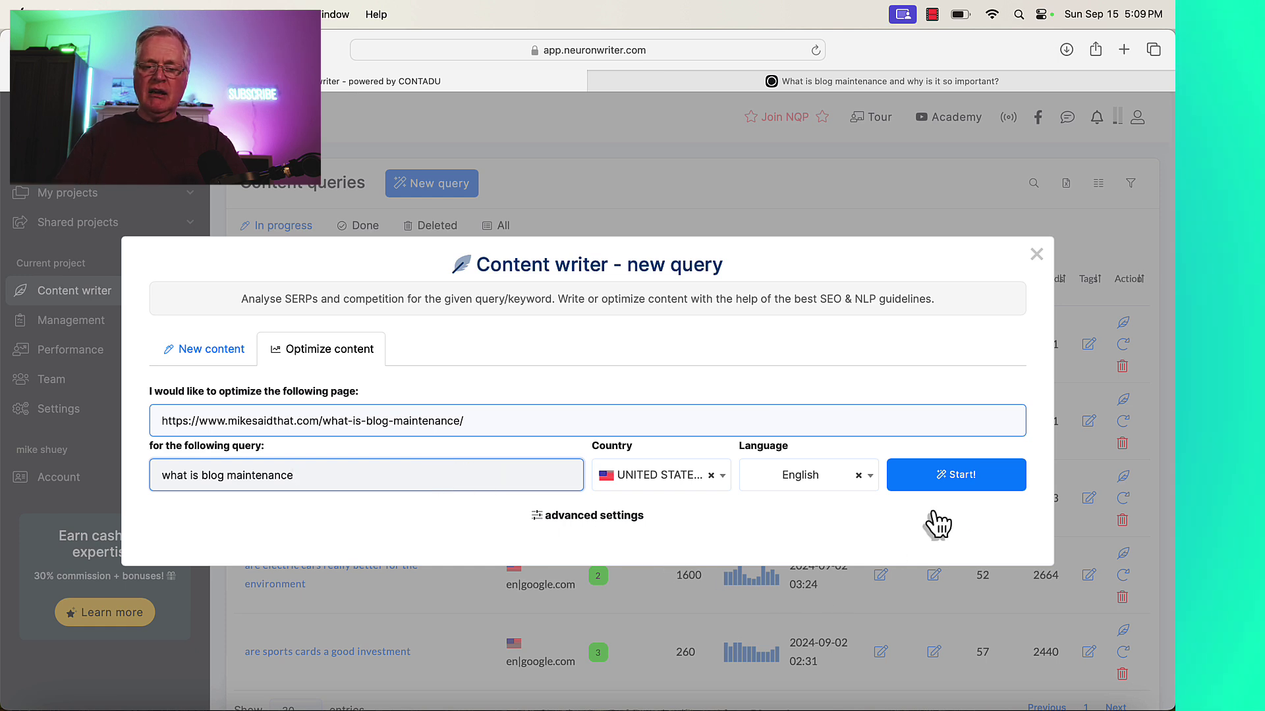
click(970, 483)
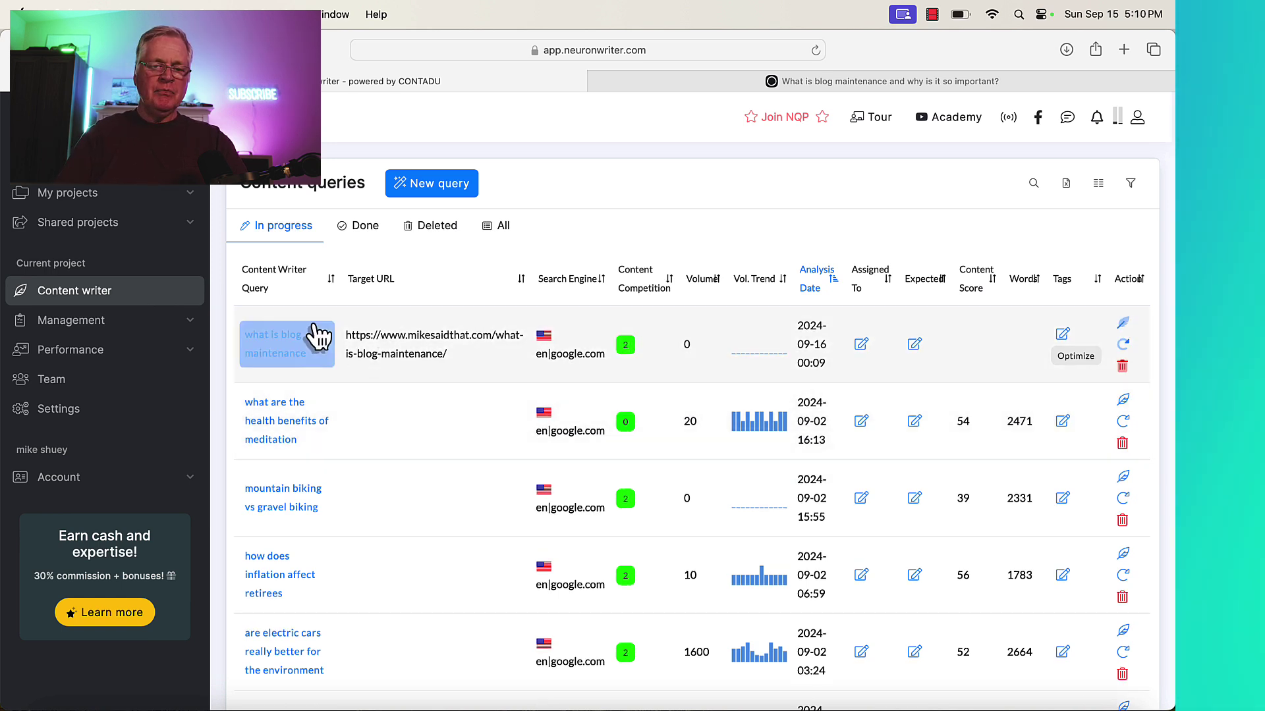
Open the 'what is blog maintenance' query, close the webinar popup, and review the competitors
click(296, 359)
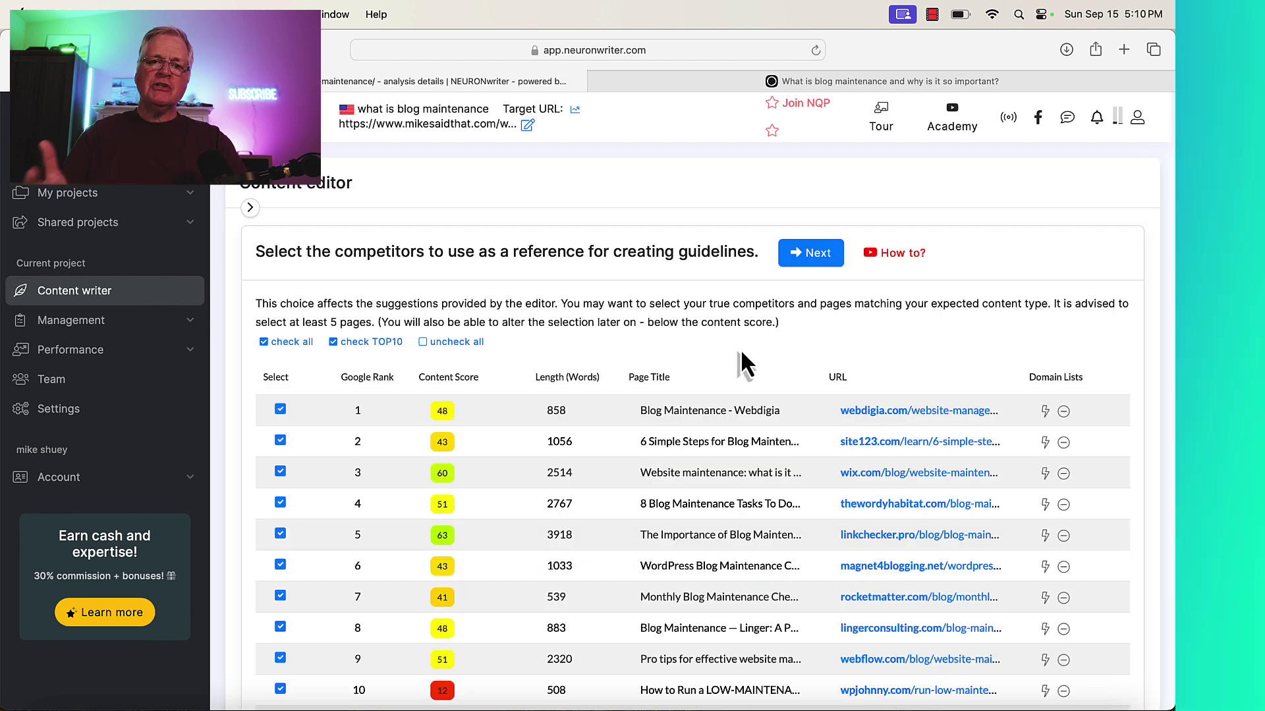
key(Escape)
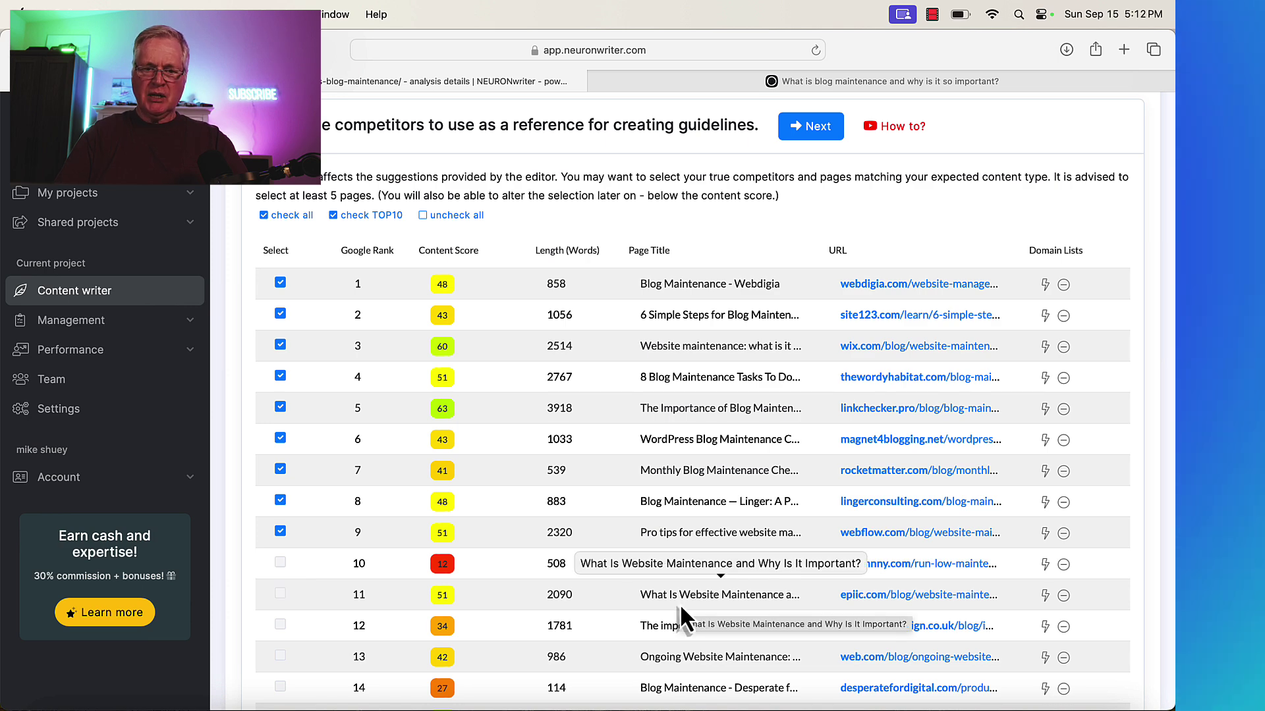
scroll(680, 603, up, 1)
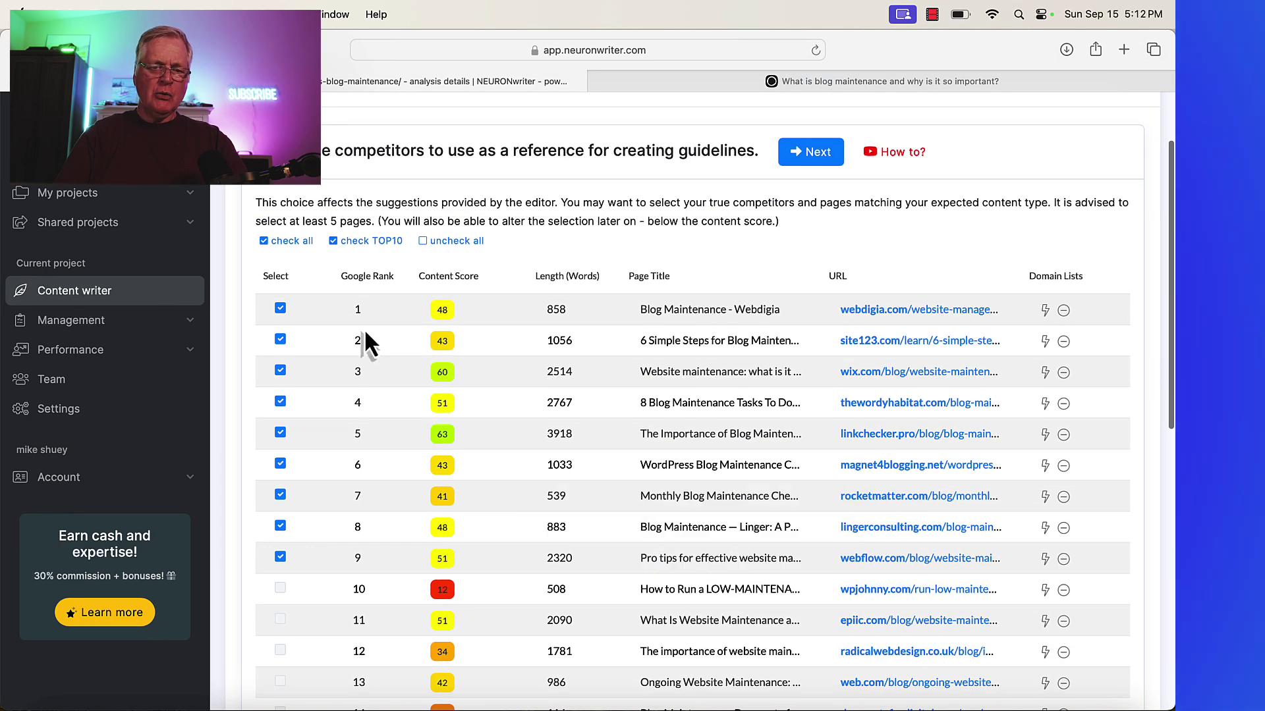
Confirm the competitors and auto-import the existing article into the editor, scoring 63
click(819, 158)
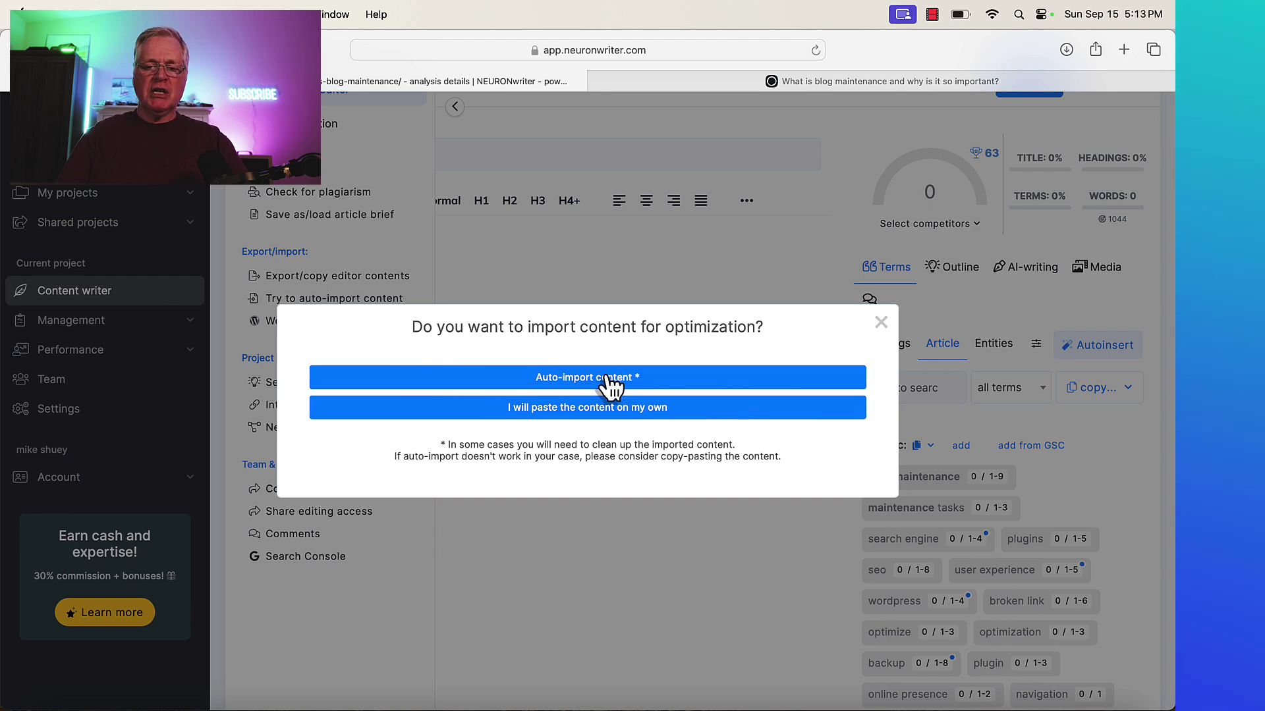
click(610, 388)
scroll(766, 400, down, 15)
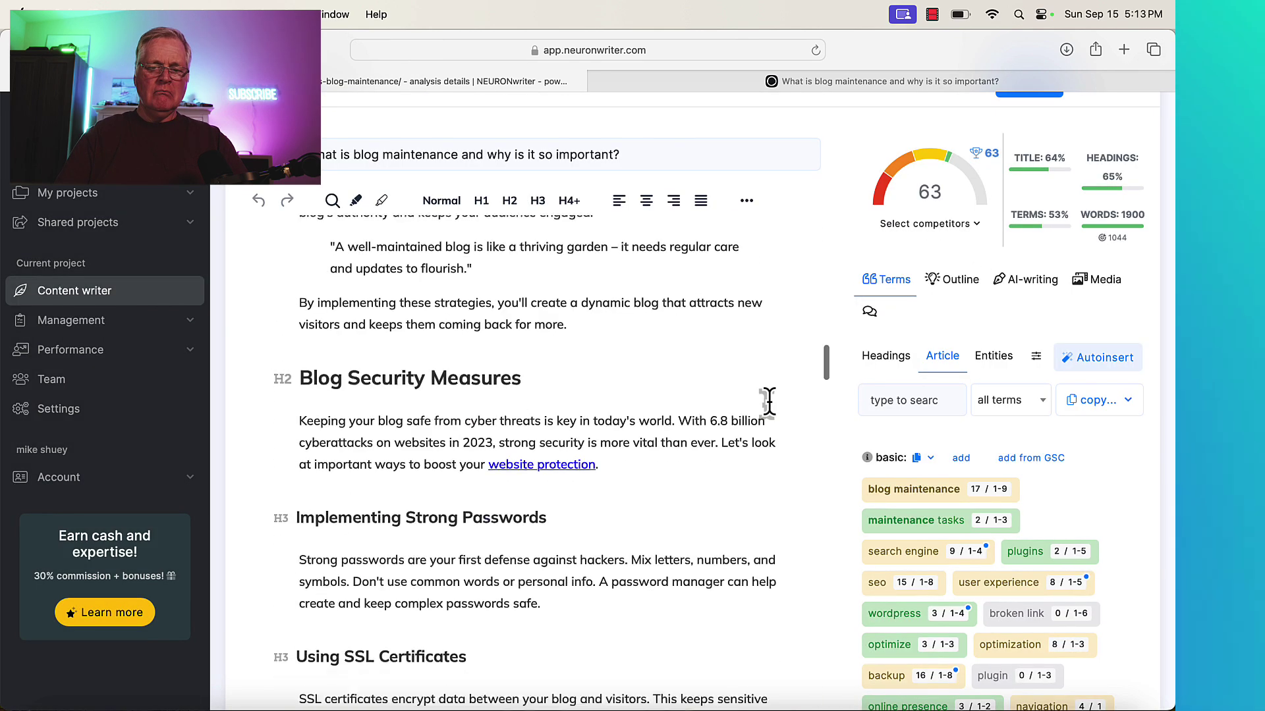
scroll(768, 402, down, 15)
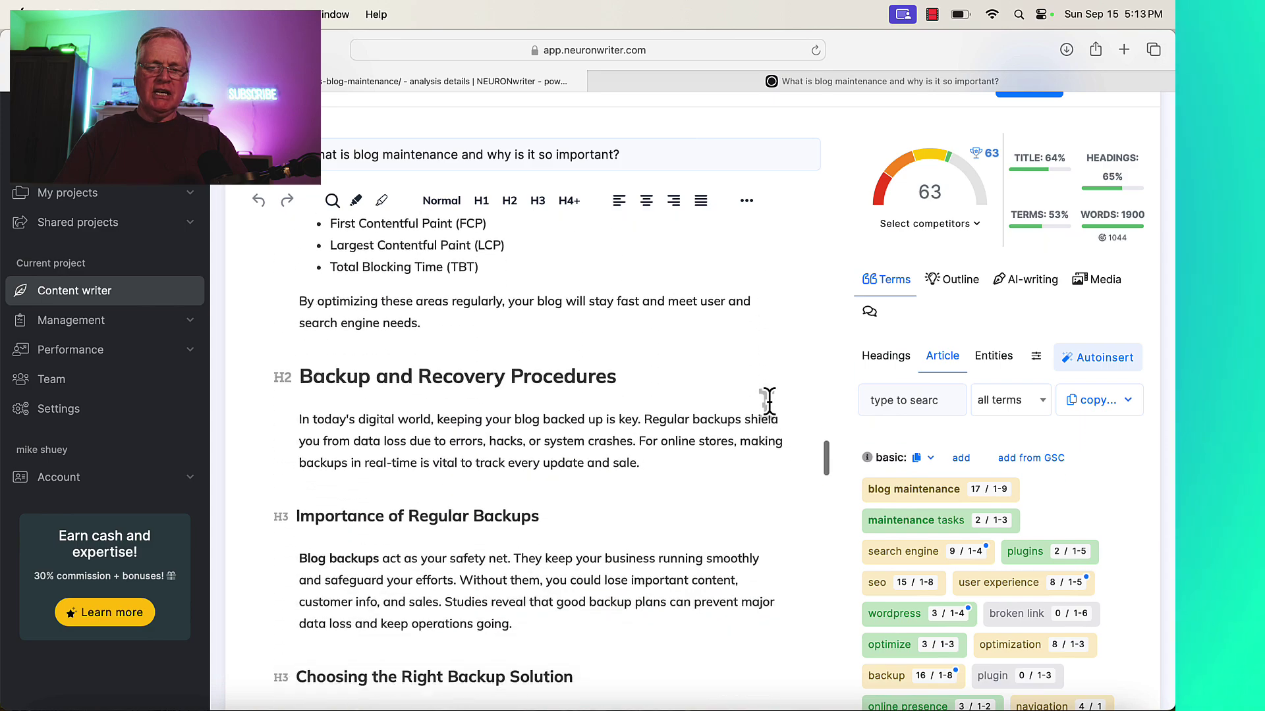
scroll(768, 402, down, 5)
scroll(768, 402, up, 20)
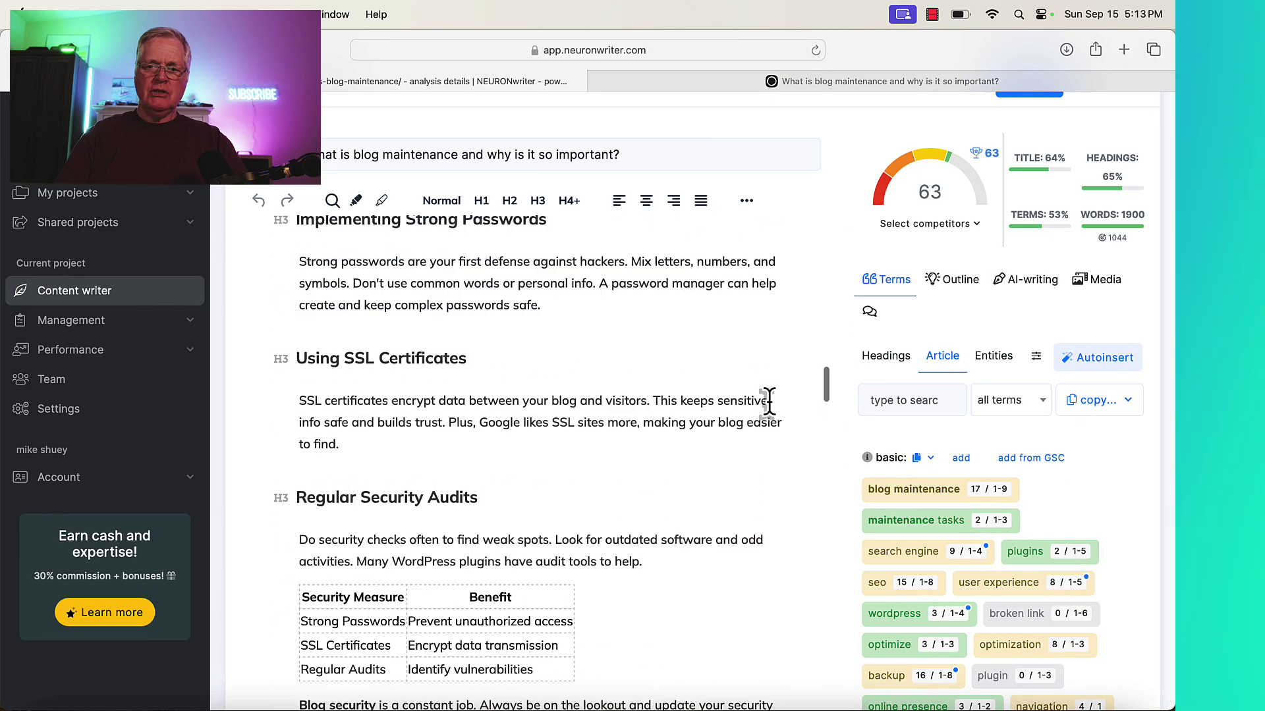
scroll(768, 402, up, 15)
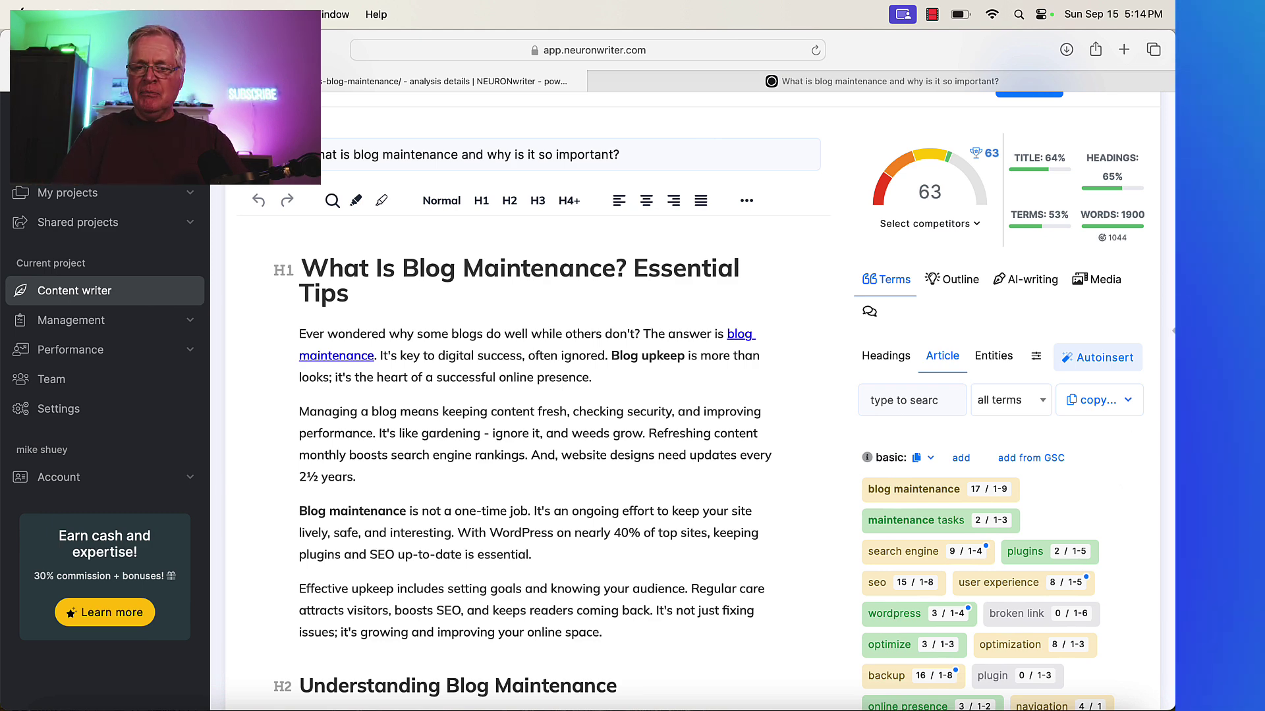
scroll(1055, 393, up, 3)
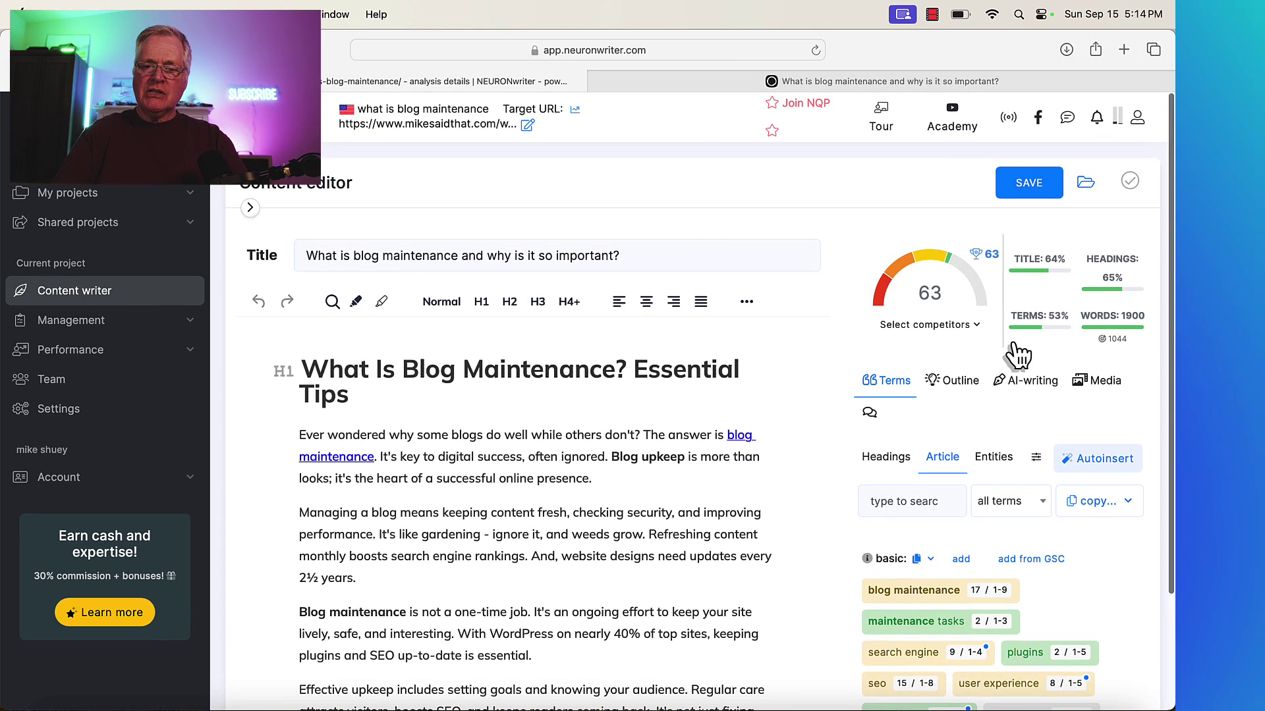
mouse_move(996, 260)
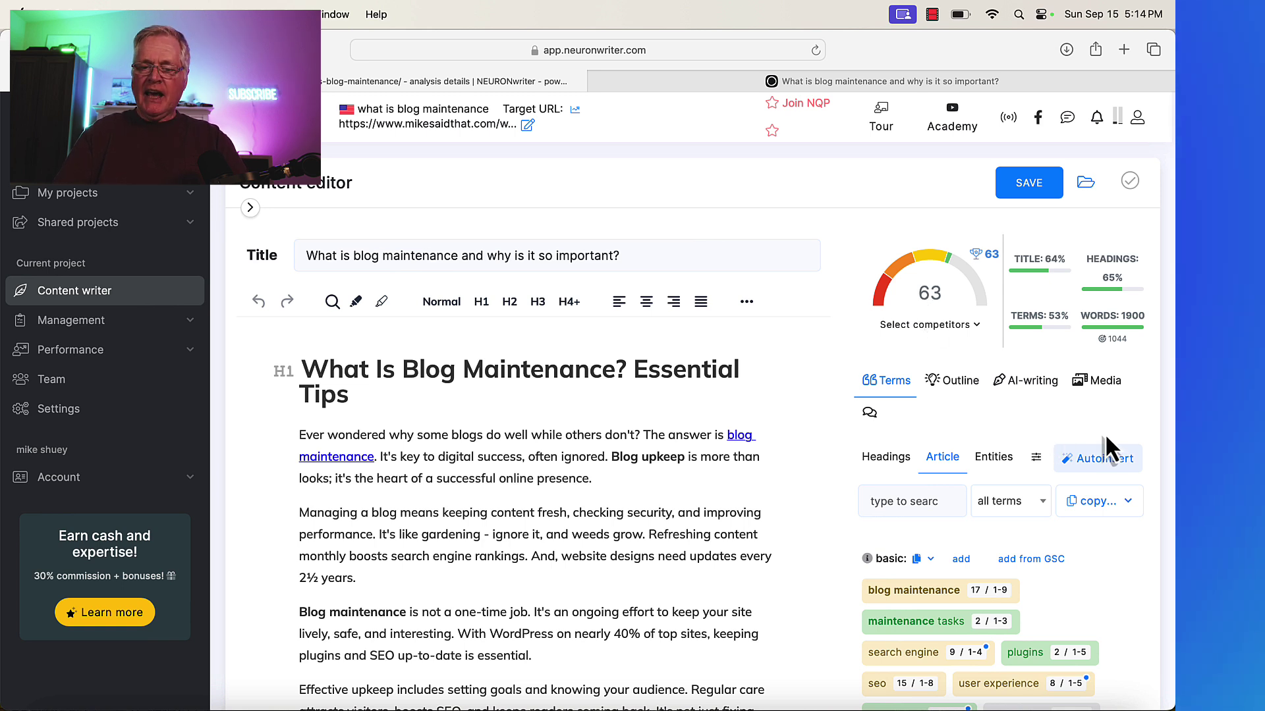
scroll(1109, 438, down, 5)
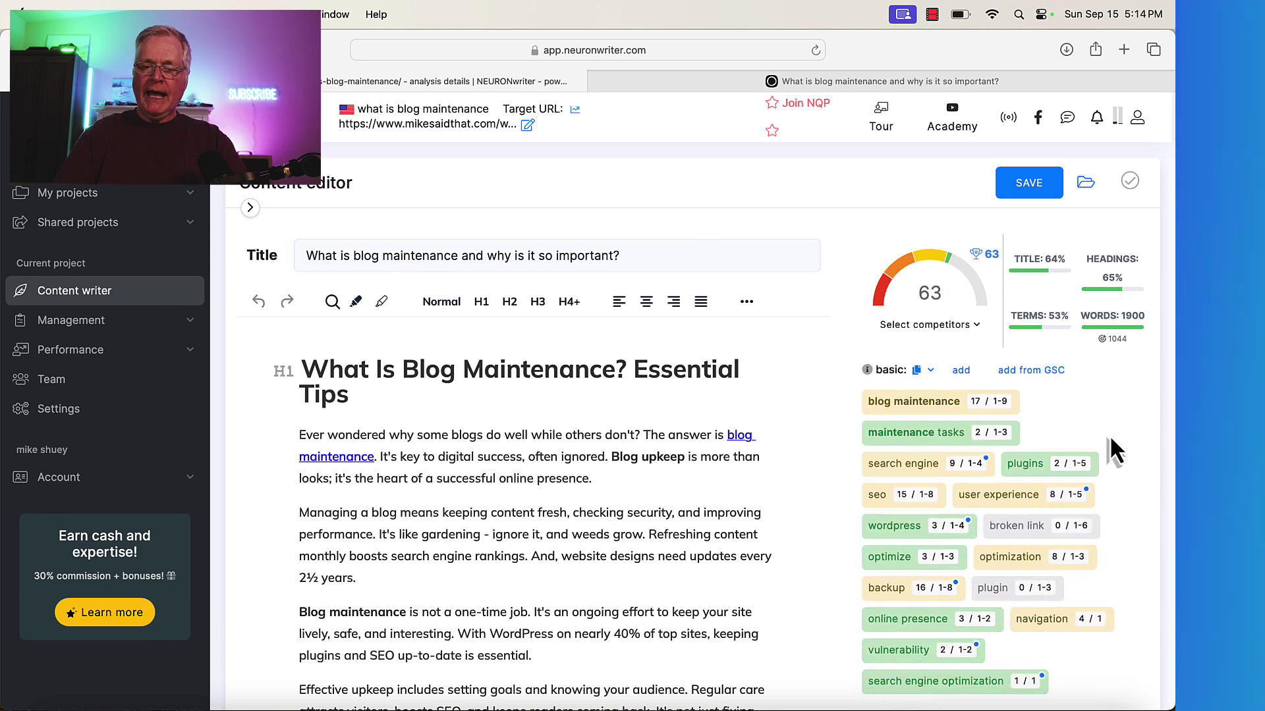
scroll(1109, 438, up, 2)
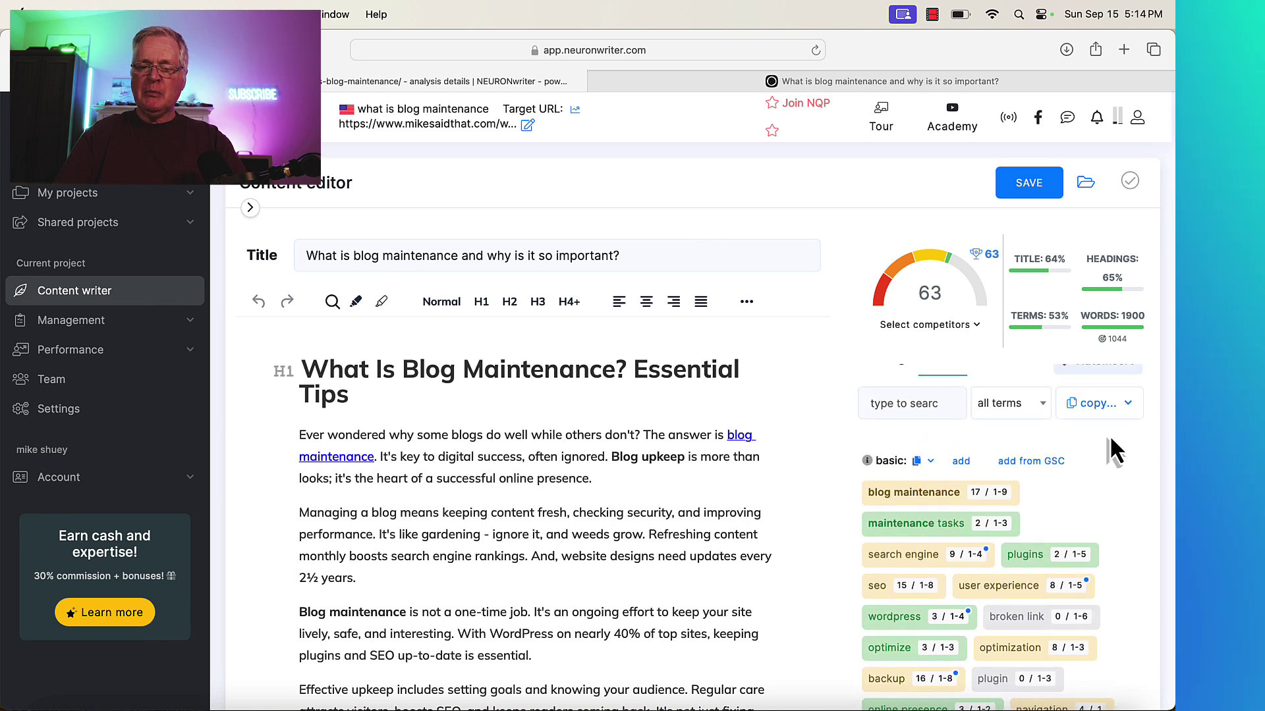
scroll(1111, 447, down, 3)
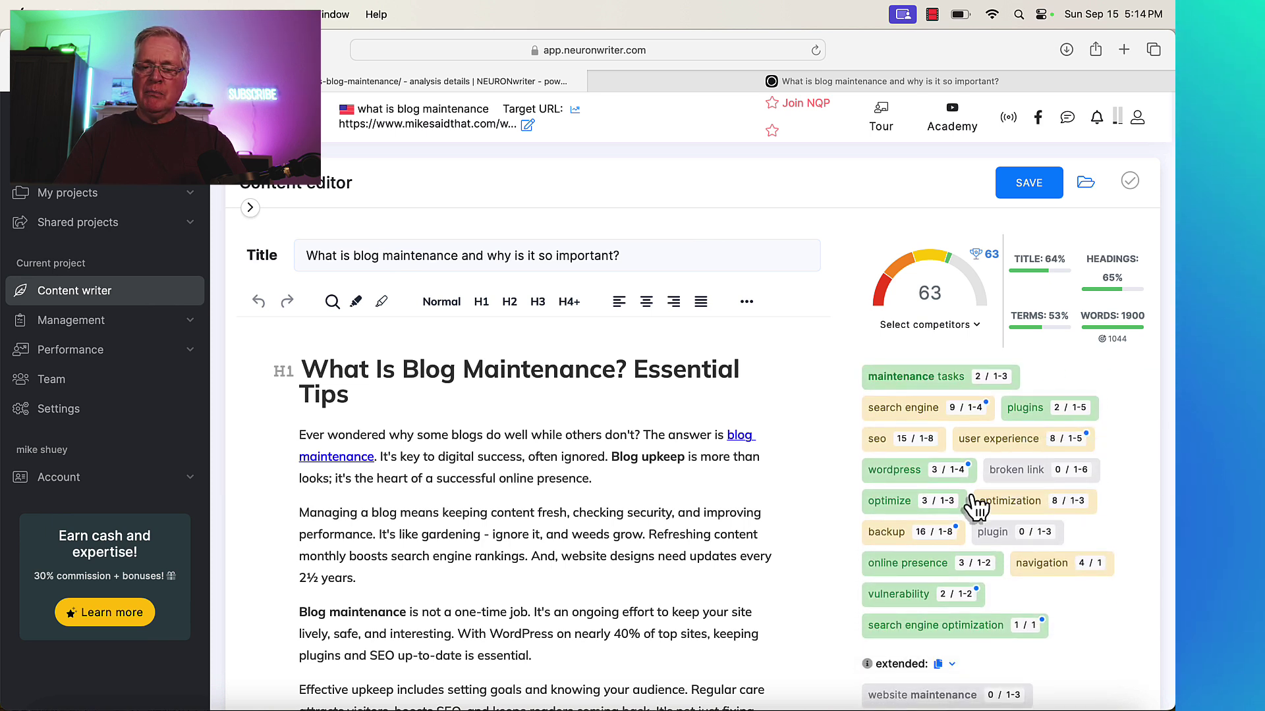
scroll(1090, 485, up, 1)
scroll(1090, 485, up, 2)
scroll(1086, 472, down, 2)
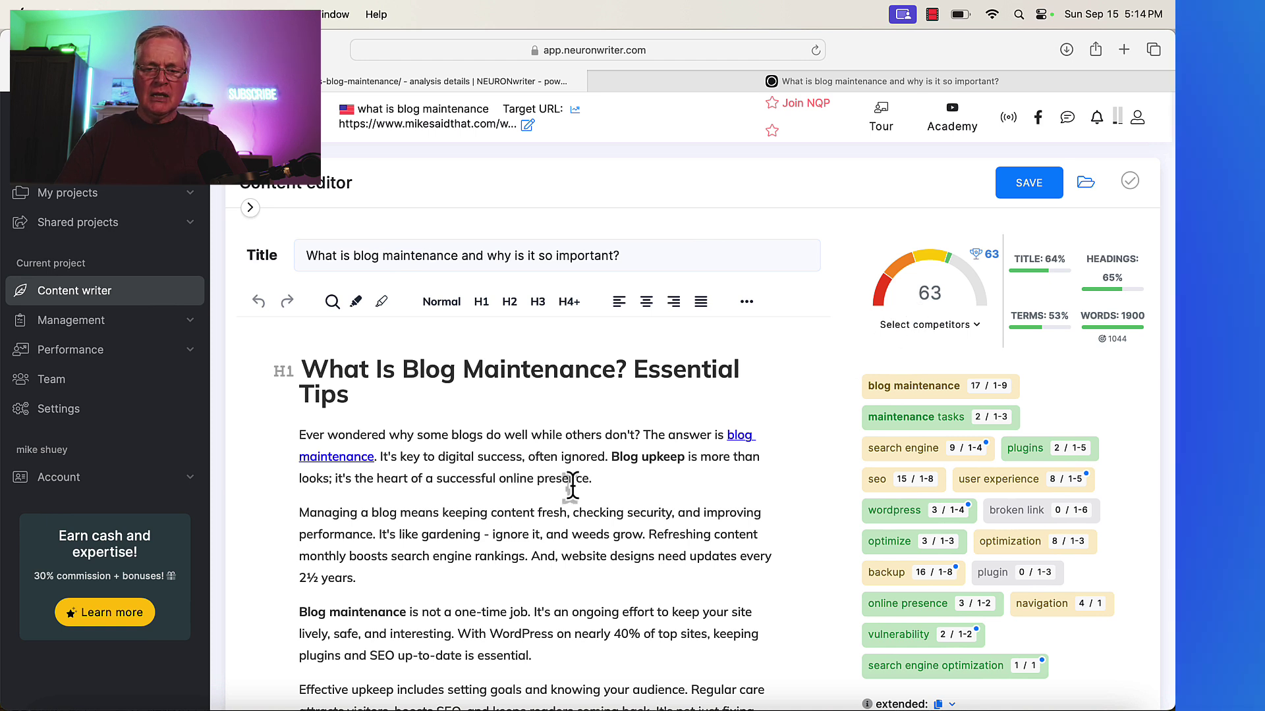
Append 'Make sure and fix any broken link.' to the intro paragraph, raising the score to 65
click(595, 479)
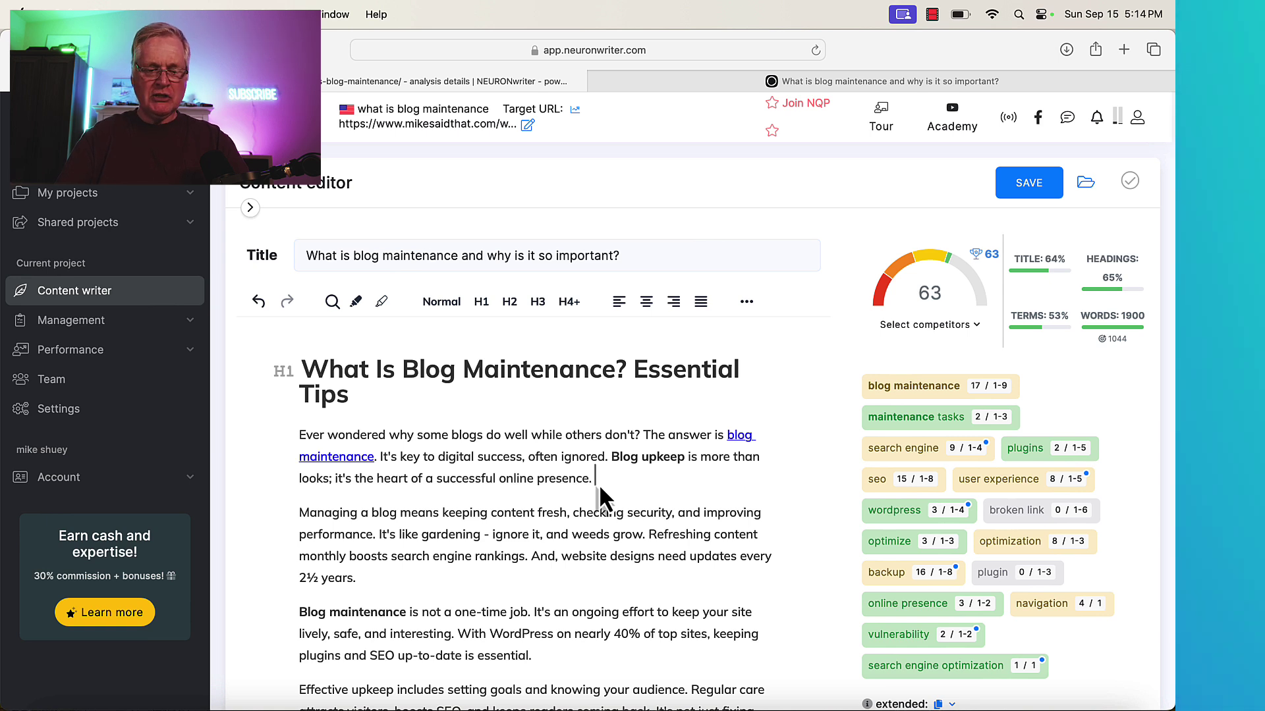
text(Make sure and fix any broken link.)
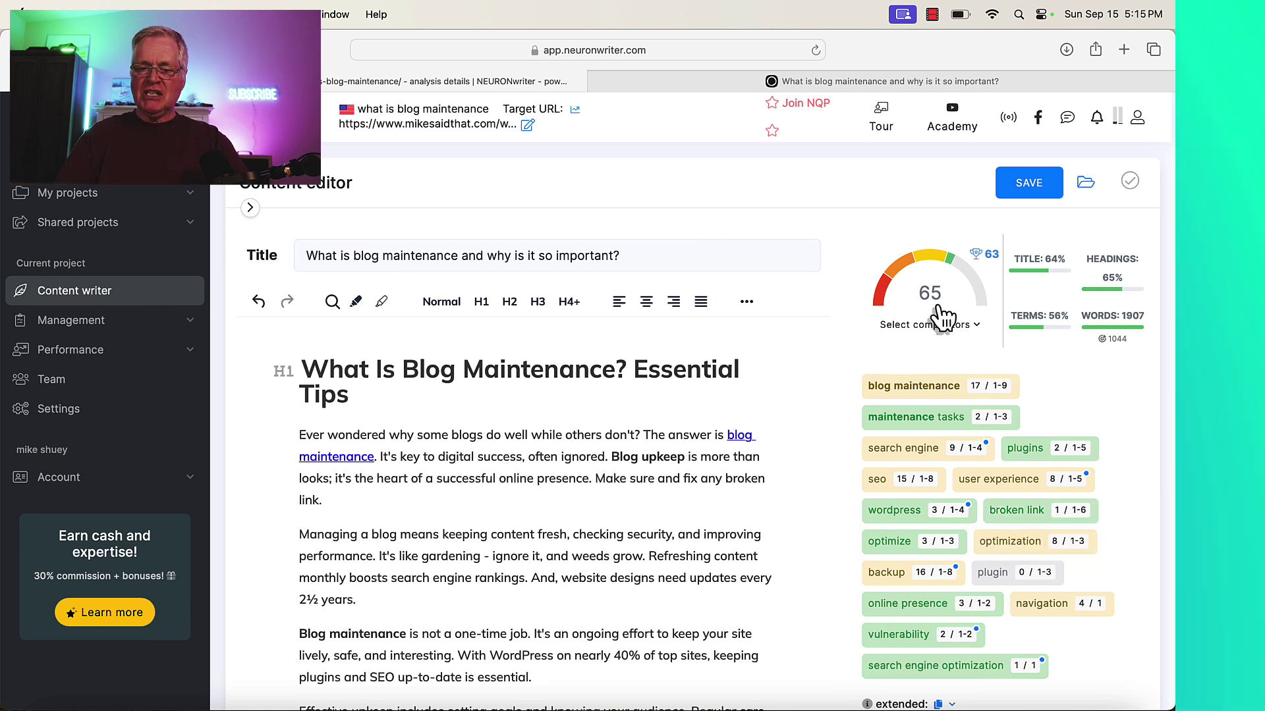
scroll(971, 355, down, 4)
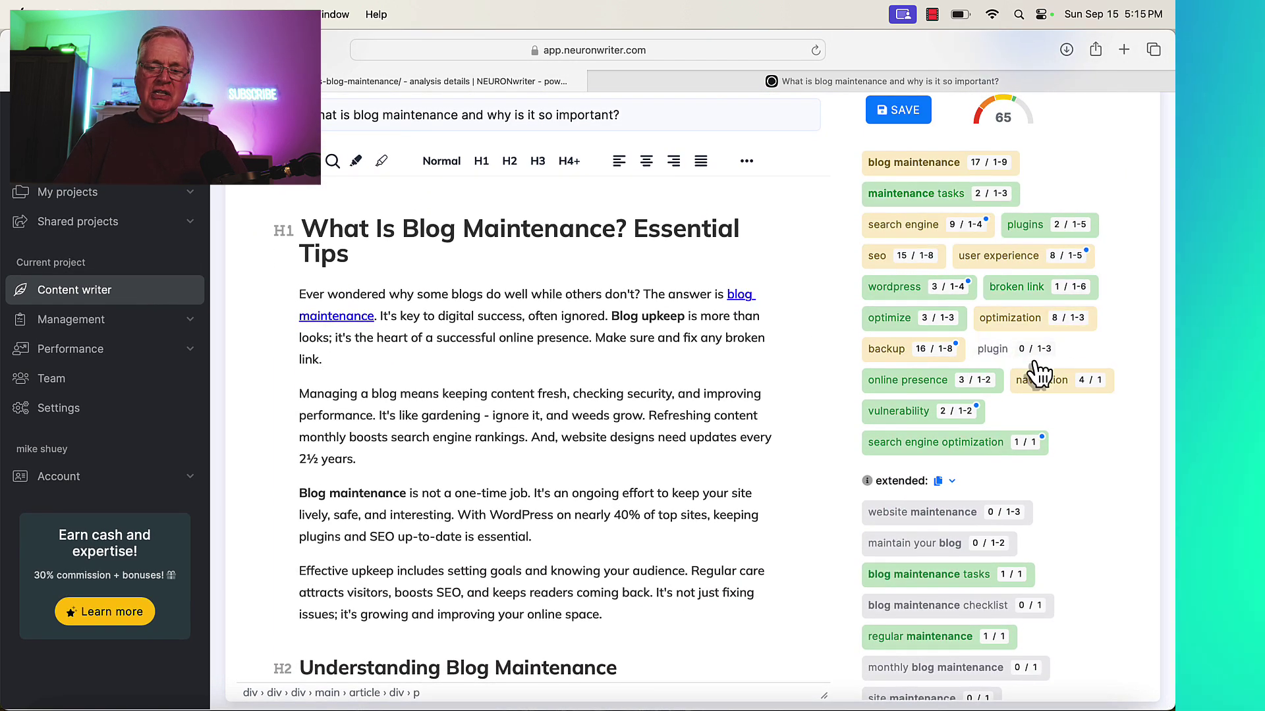
scroll(1064, 481, down, 5)
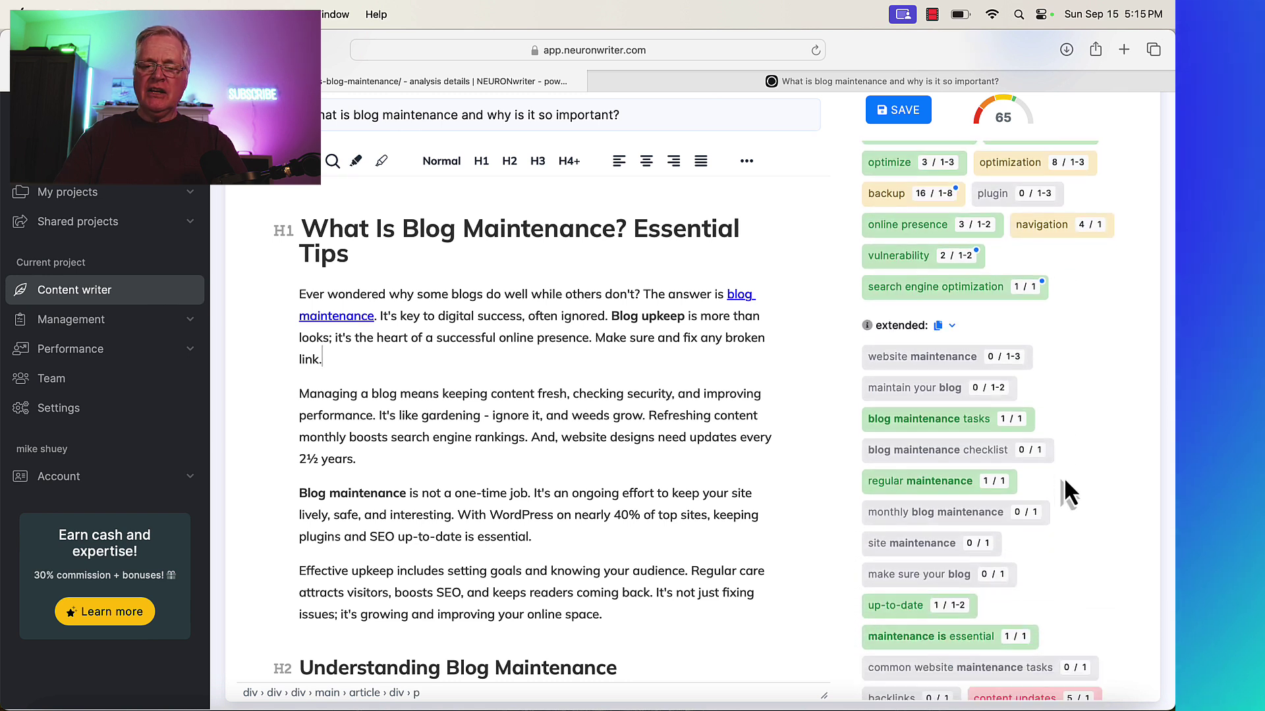
scroll(1064, 477, down, 2)
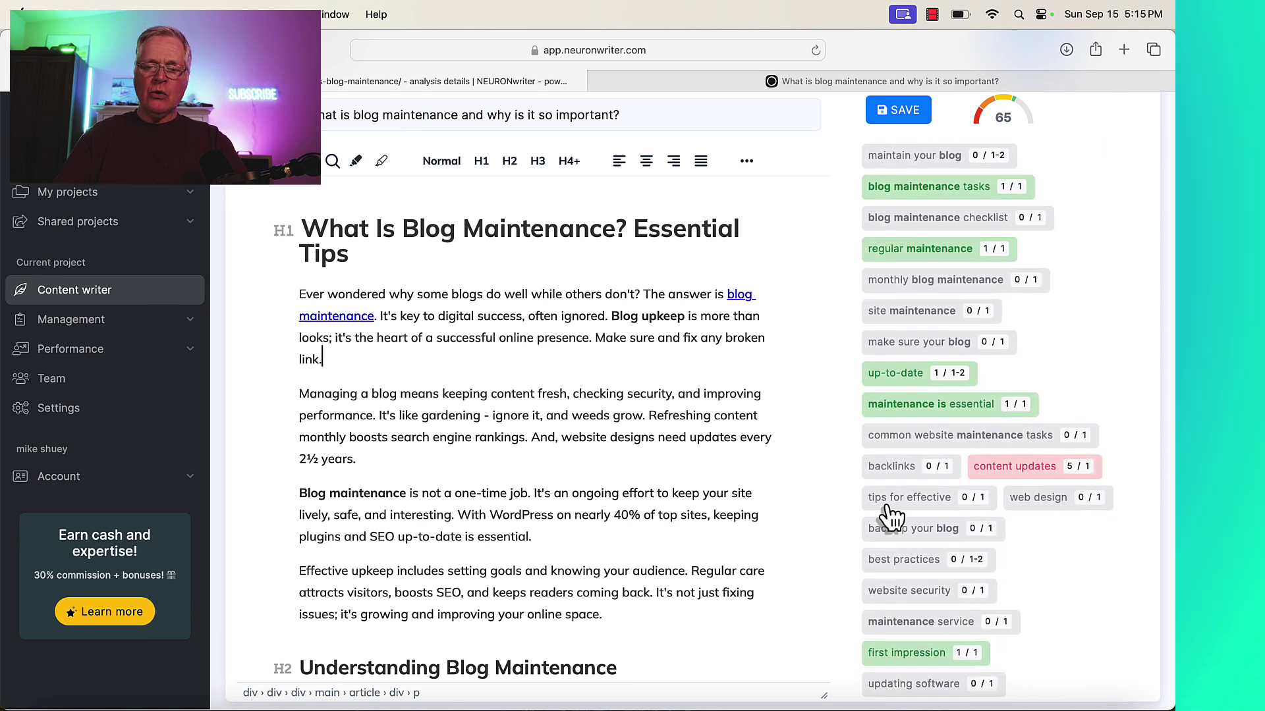
scroll(893, 514, up, 2)
scroll(895, 513, up, 8)
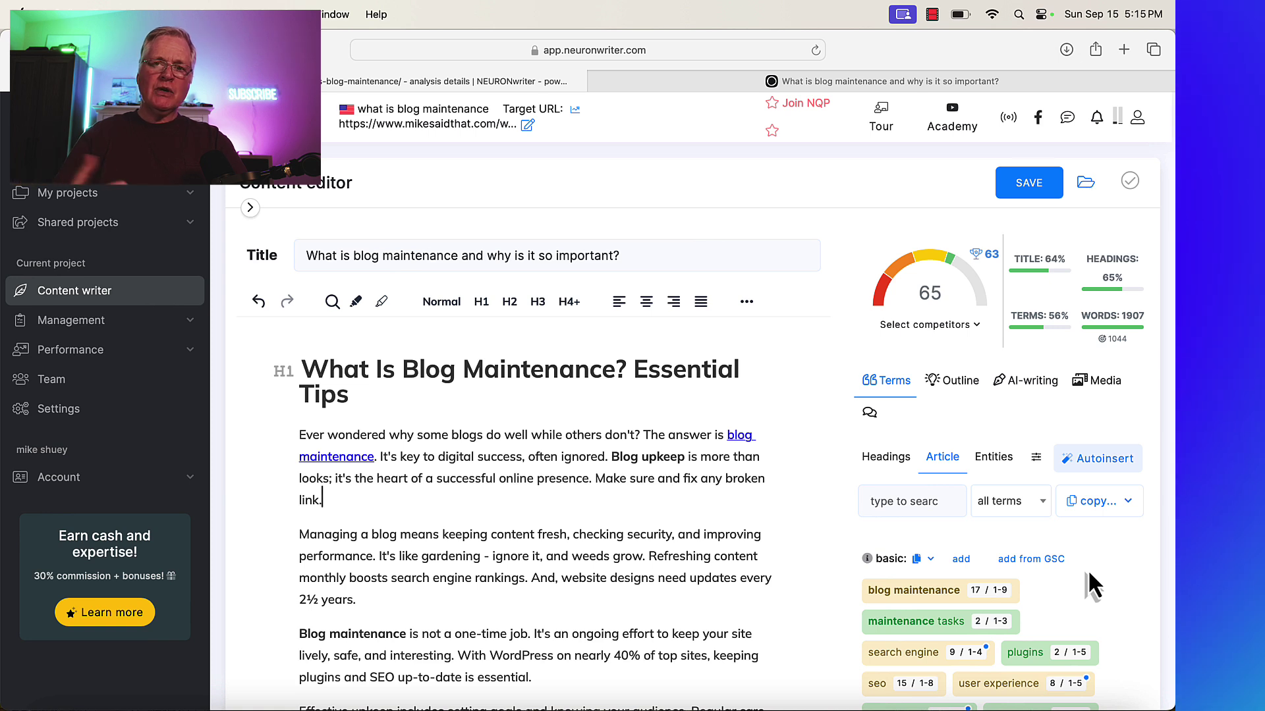
Show the Headings term suggestions in the Terms panel and look through them
click(886, 457)
scroll(1090, 511, down, 5)
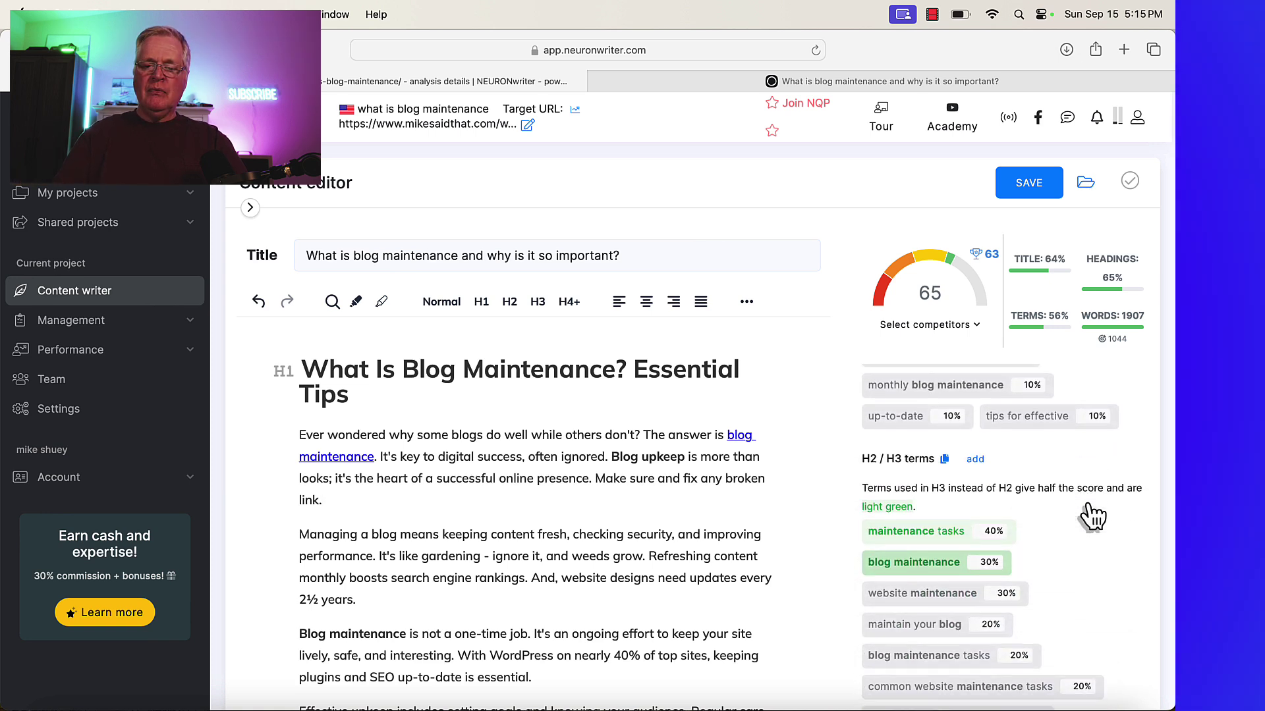
scroll(1091, 516, down, 3)
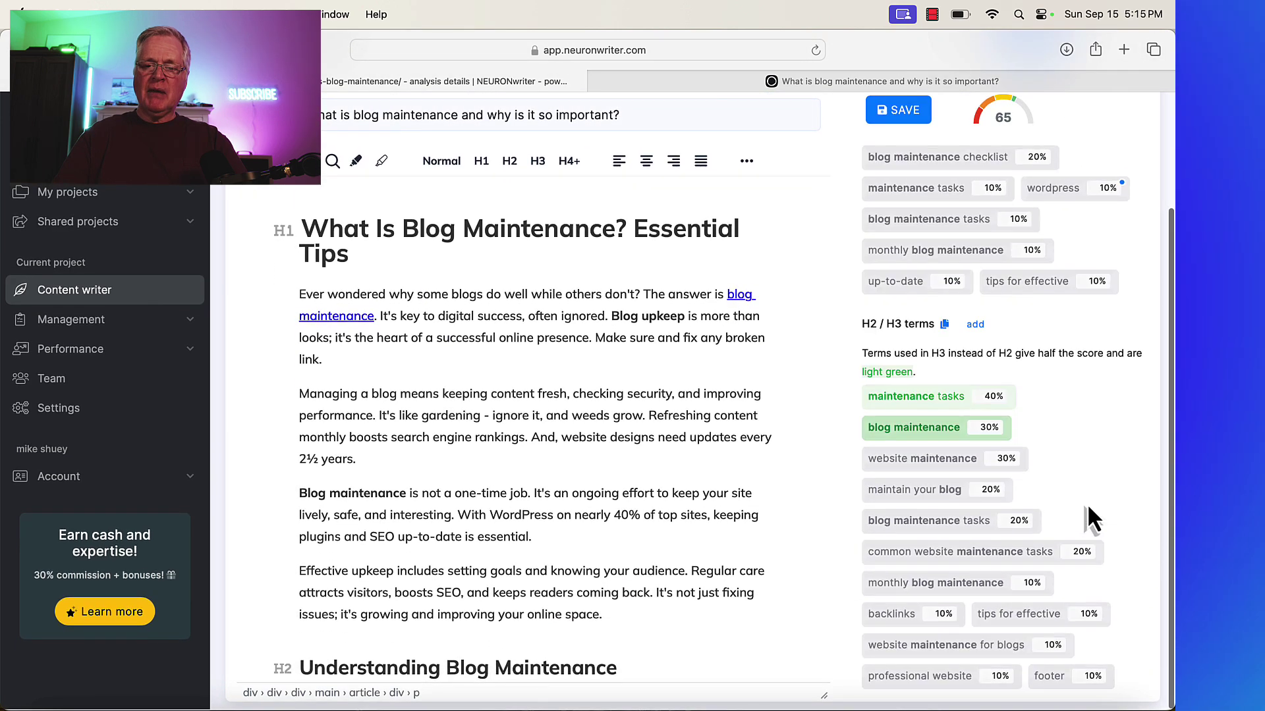
scroll(1087, 503, up, 1)
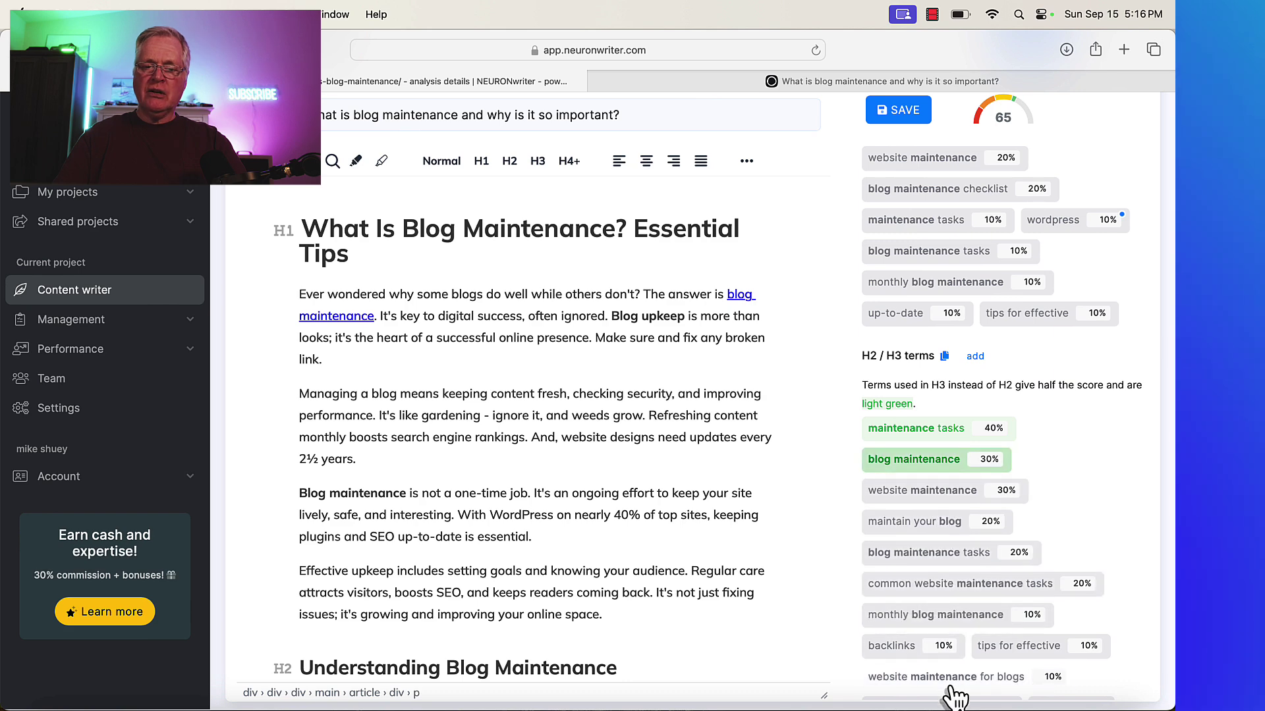
scroll(617, 517, down, 3)
scroll(617, 517, down, 2)
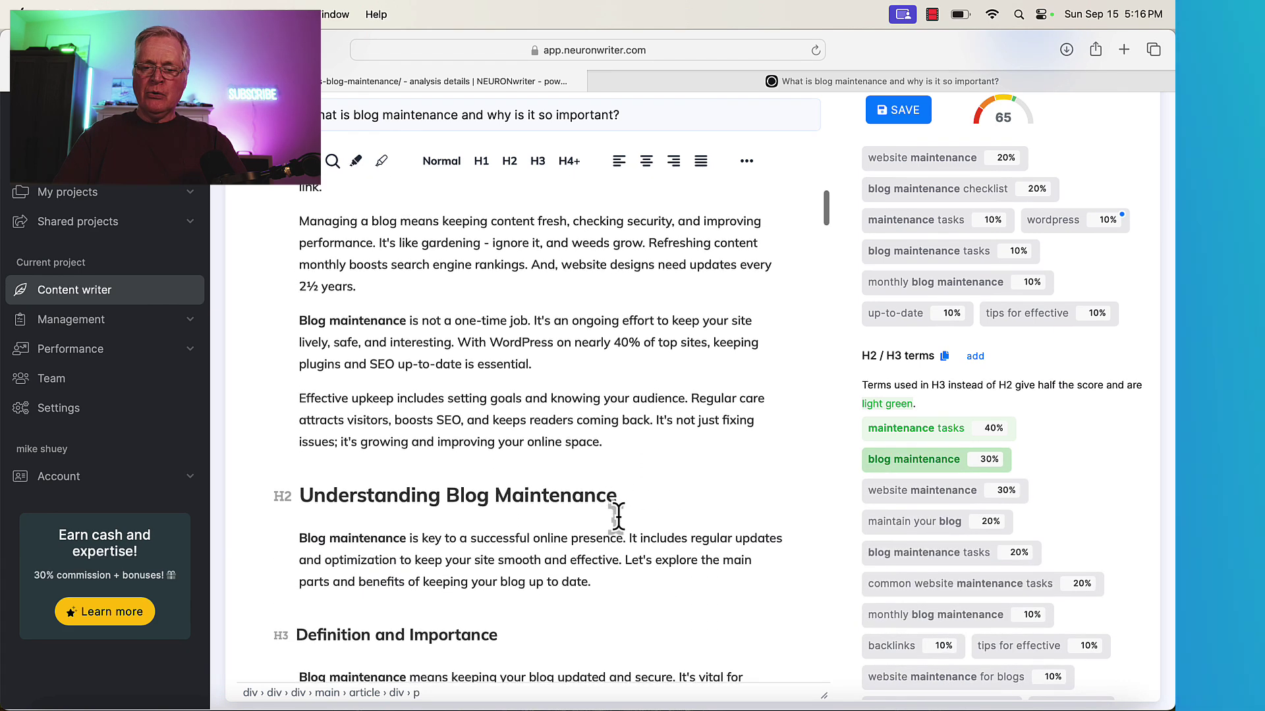
scroll(618, 516, down, 1)
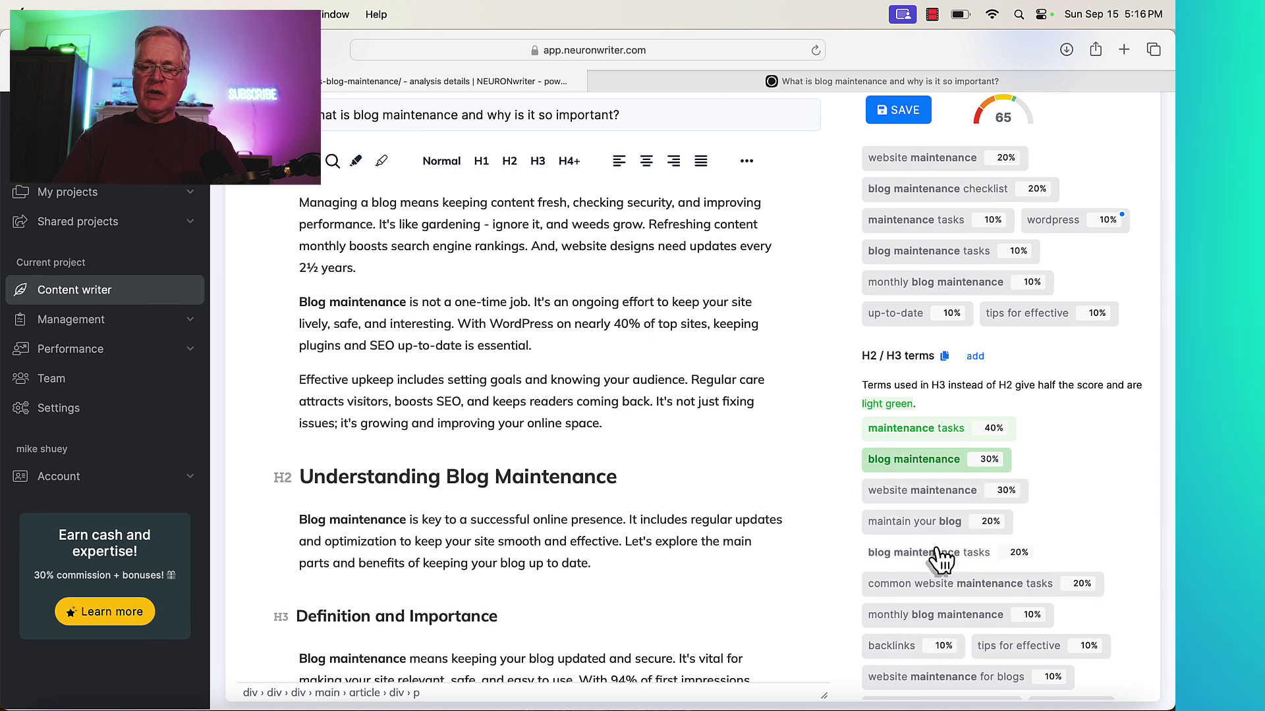
scroll(603, 552, down, 7)
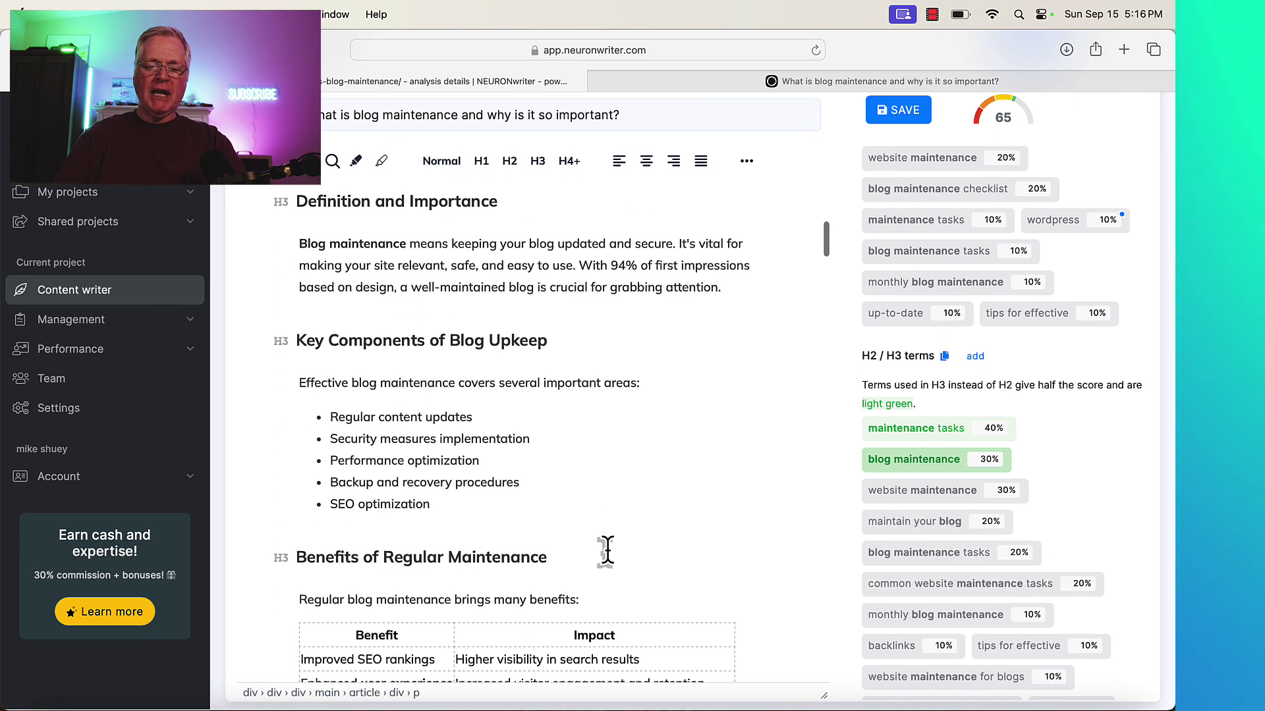
scroll(605, 551, down, 2)
scroll(606, 551, down, 1)
scroll(606, 551, down, 15)
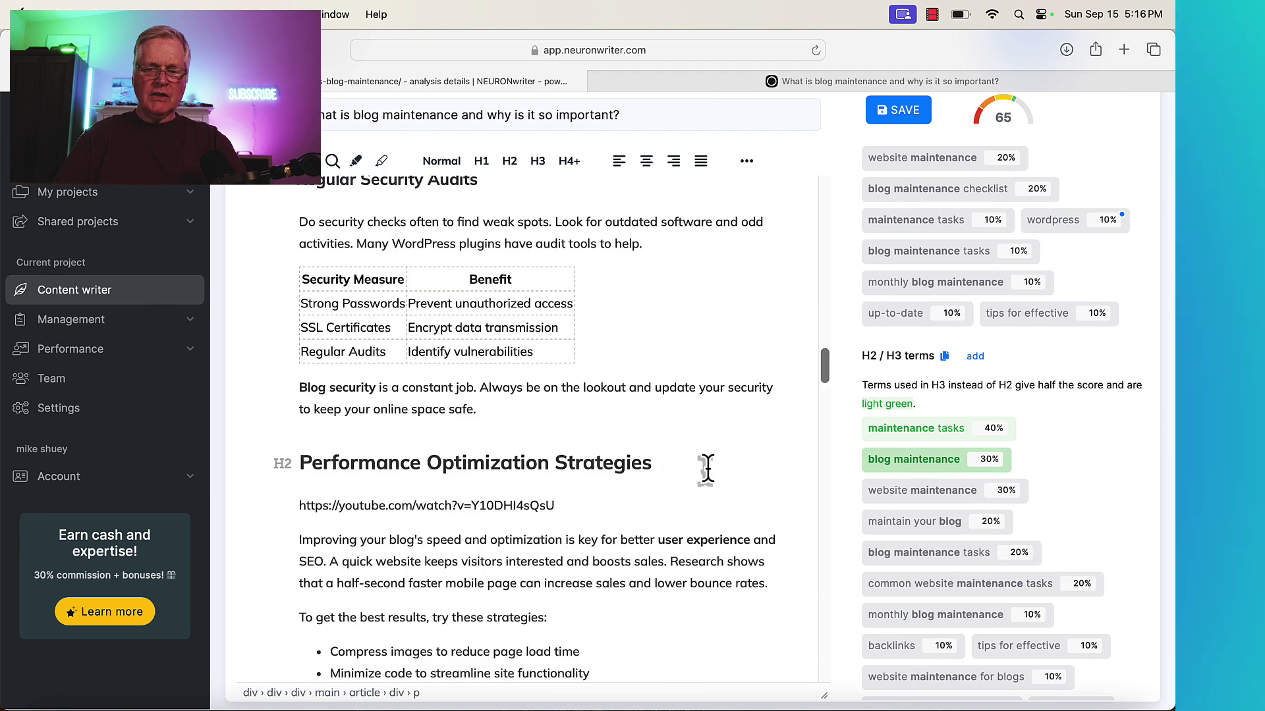
scroll(706, 469, down, 12)
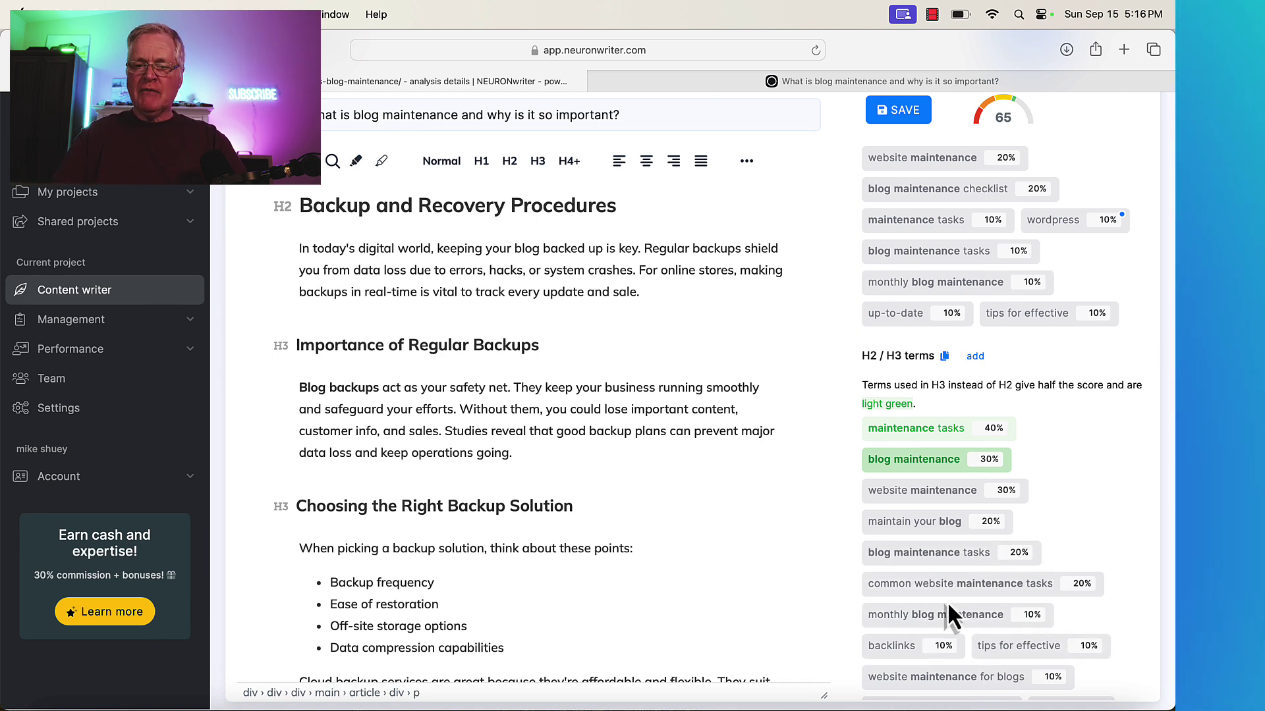
scroll(717, 309, up, 2)
scroll(718, 310, up, 5)
scroll(871, 262, up, 5)
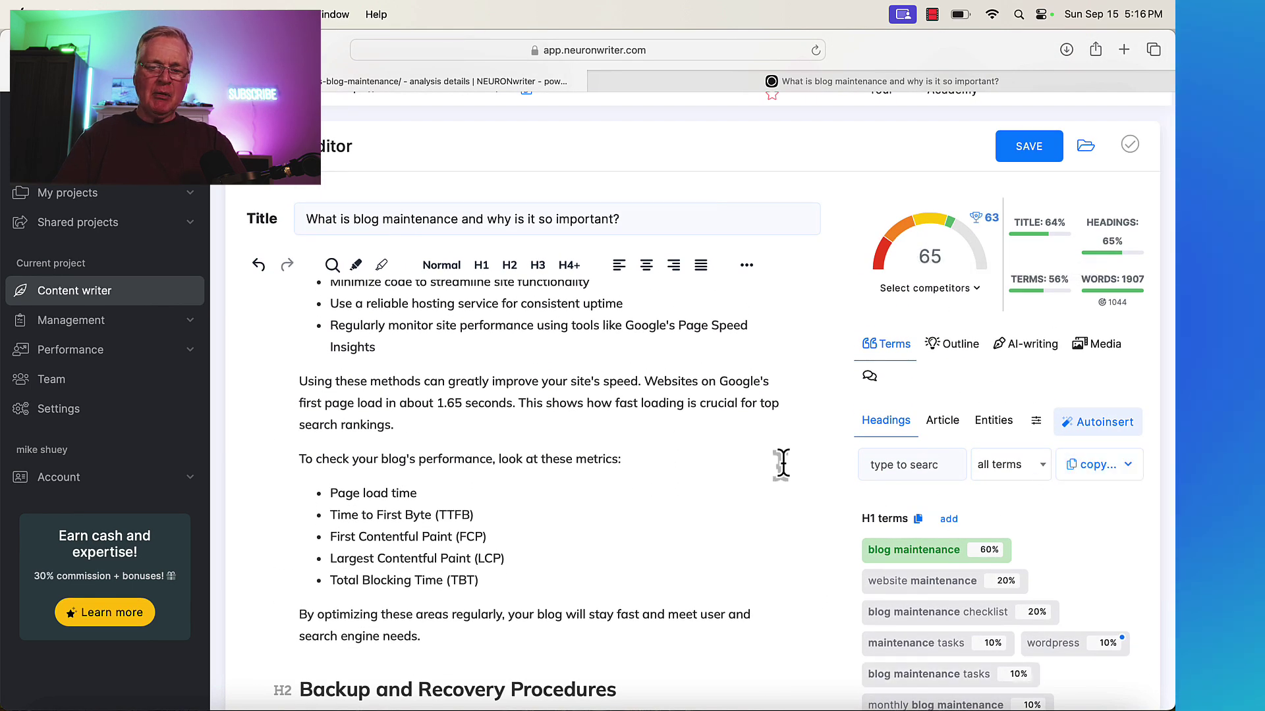
scroll(700, 438, up, 10)
scroll(702, 440, up, 5)
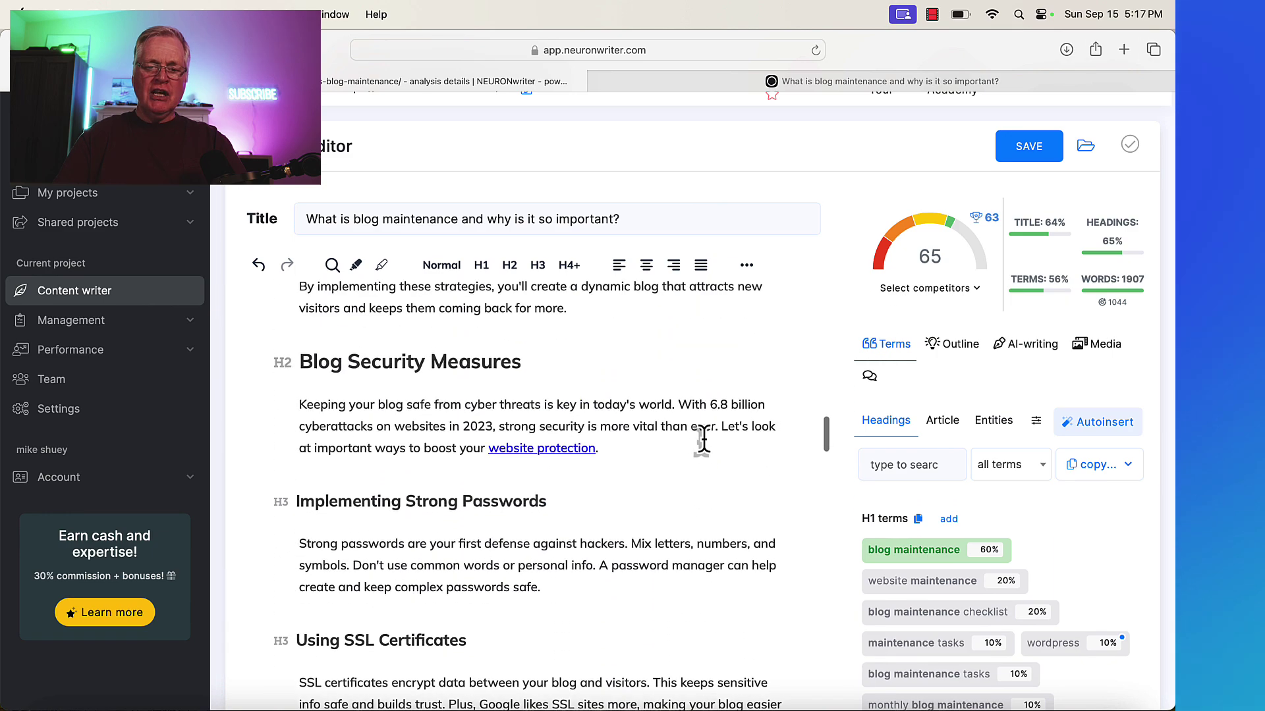
scroll(702, 440, down, 10)
scroll(702, 440, down, 15)
scroll(702, 440, down, 15)
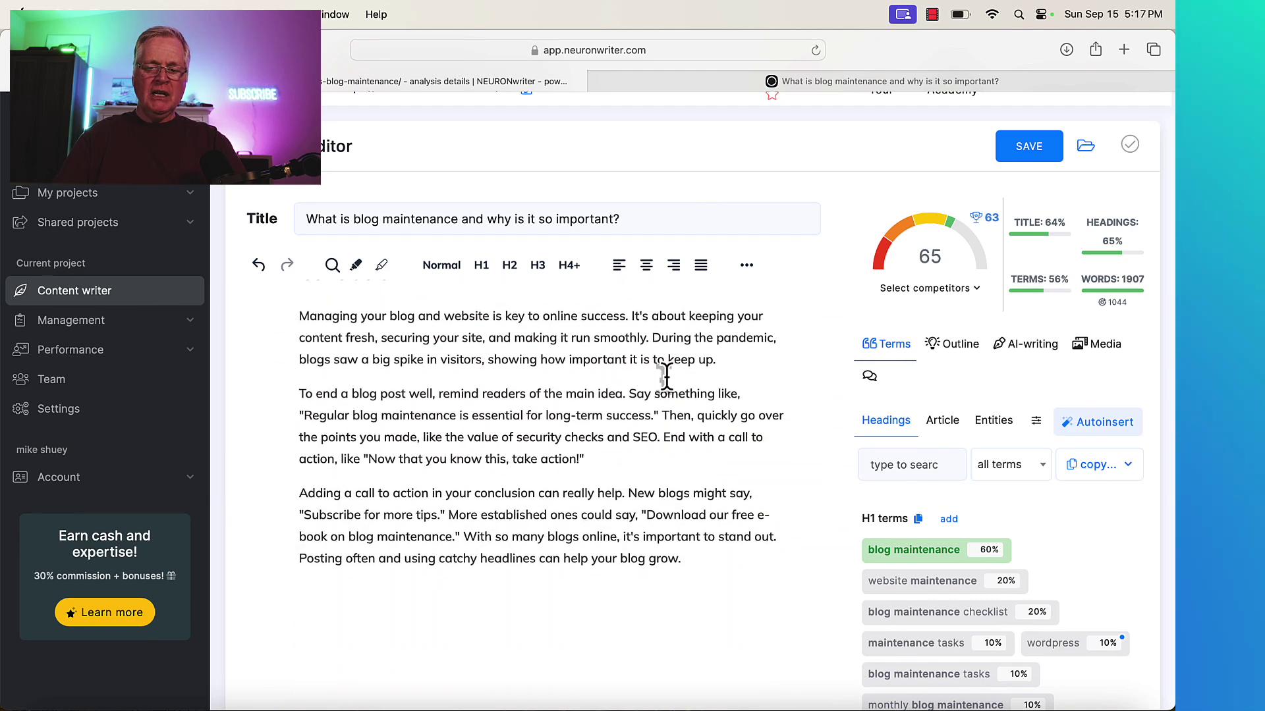
Put the cursor at the end of the article's final paragraph
click(685, 560)
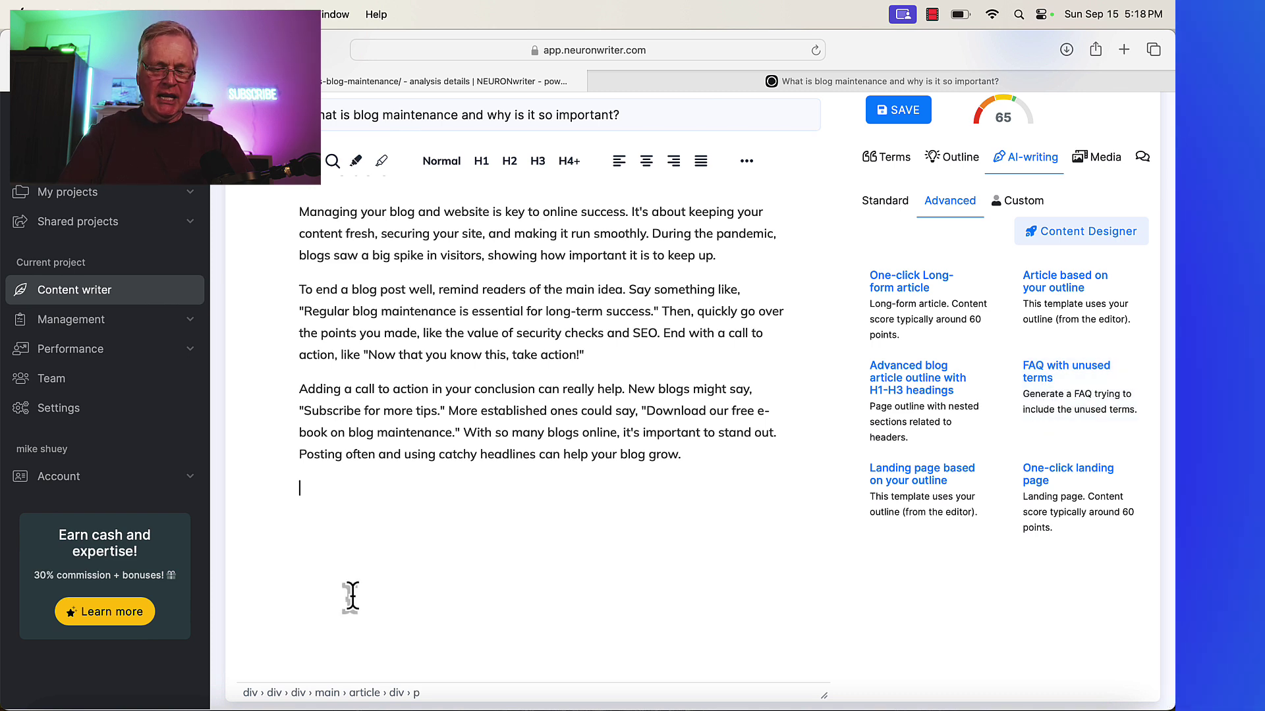
Add a 'Frequently Asked Questions' H2 heading with an empty paragraph below it
key(BackSpace)
text(Frequently Asked Questions)
click(509, 162)
key(Return)
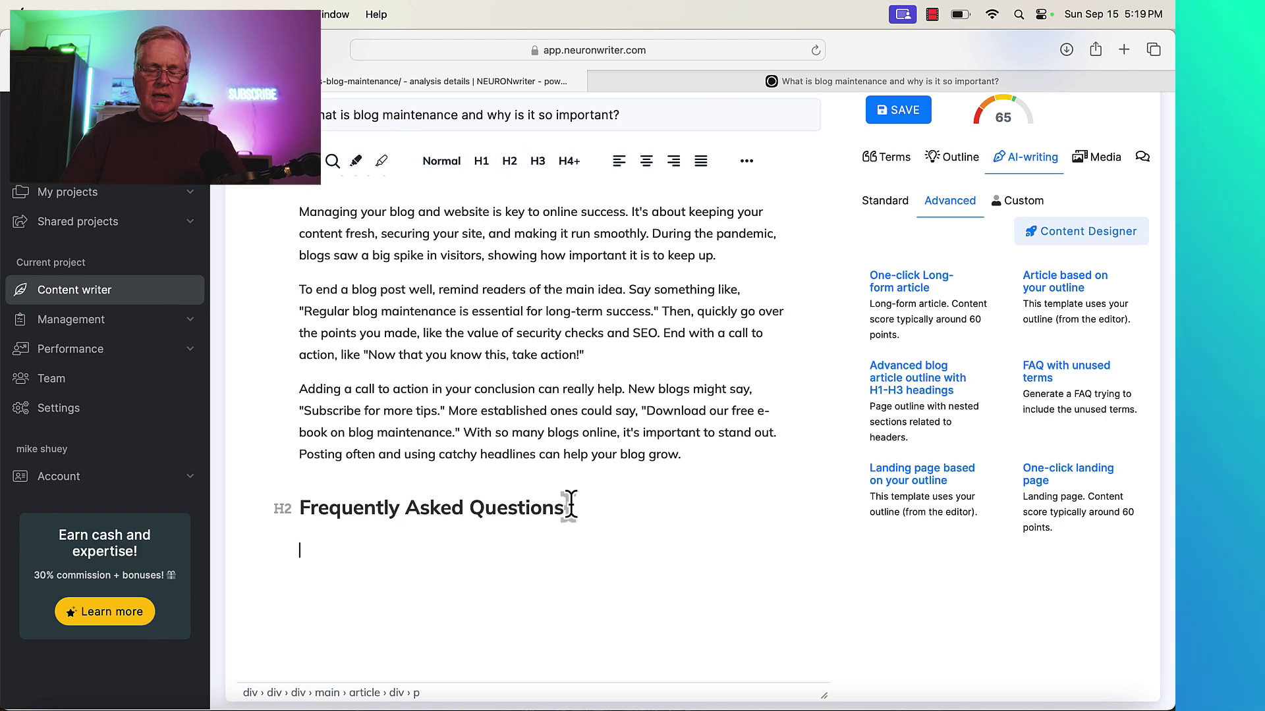
Generate the 'FAQ with unused terms' content with Claude Sonnet 3.5, lifting the score to 76
click(1037, 378)
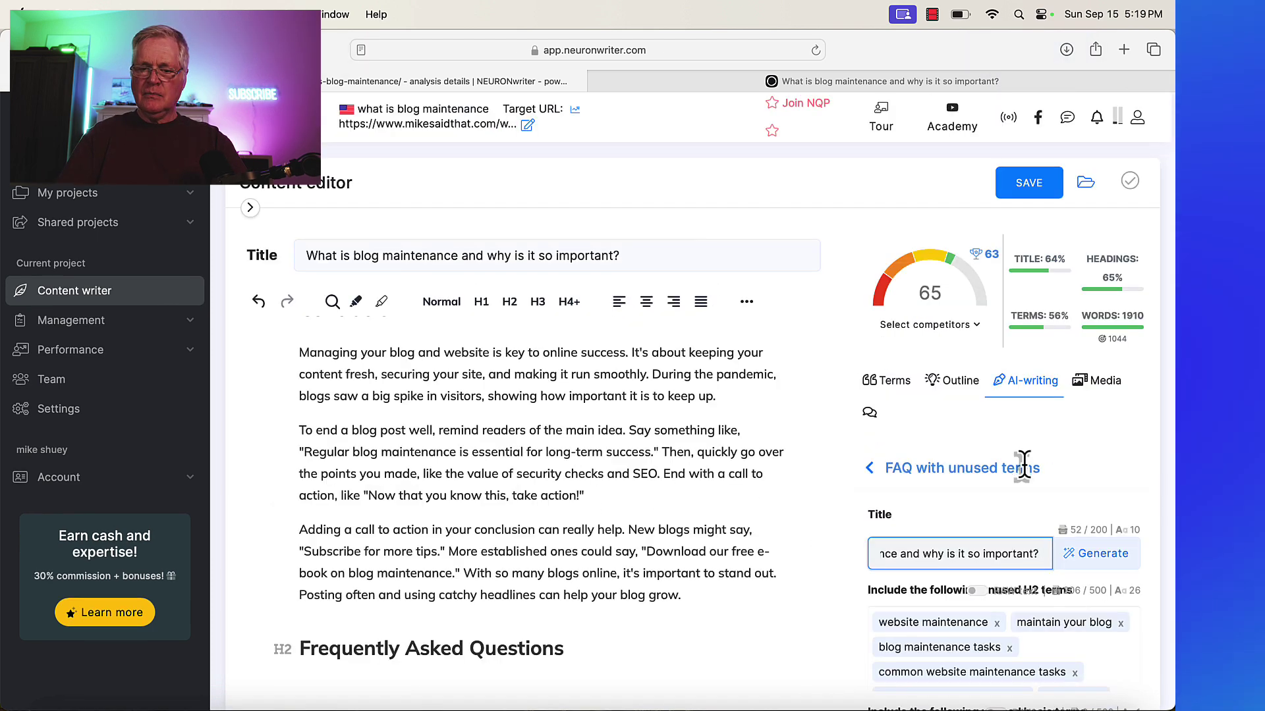
scroll(1023, 466, down, 3)
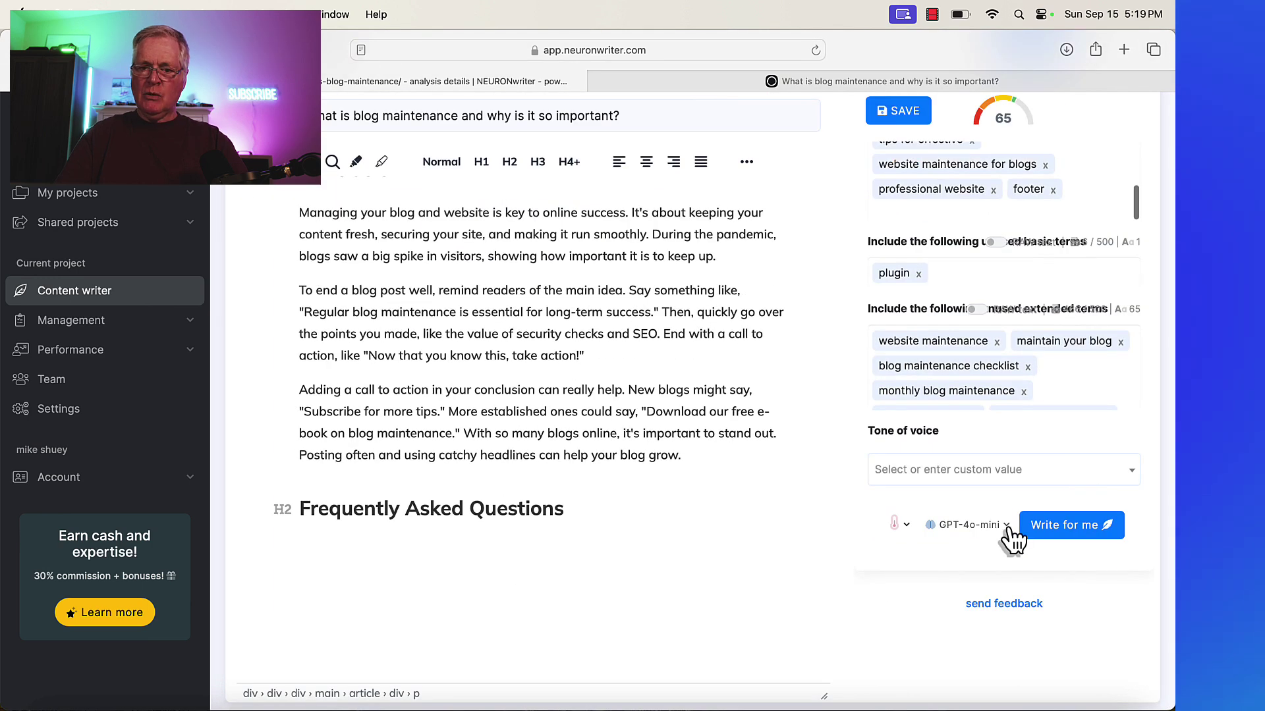
click(1007, 527)
click(1008, 631)
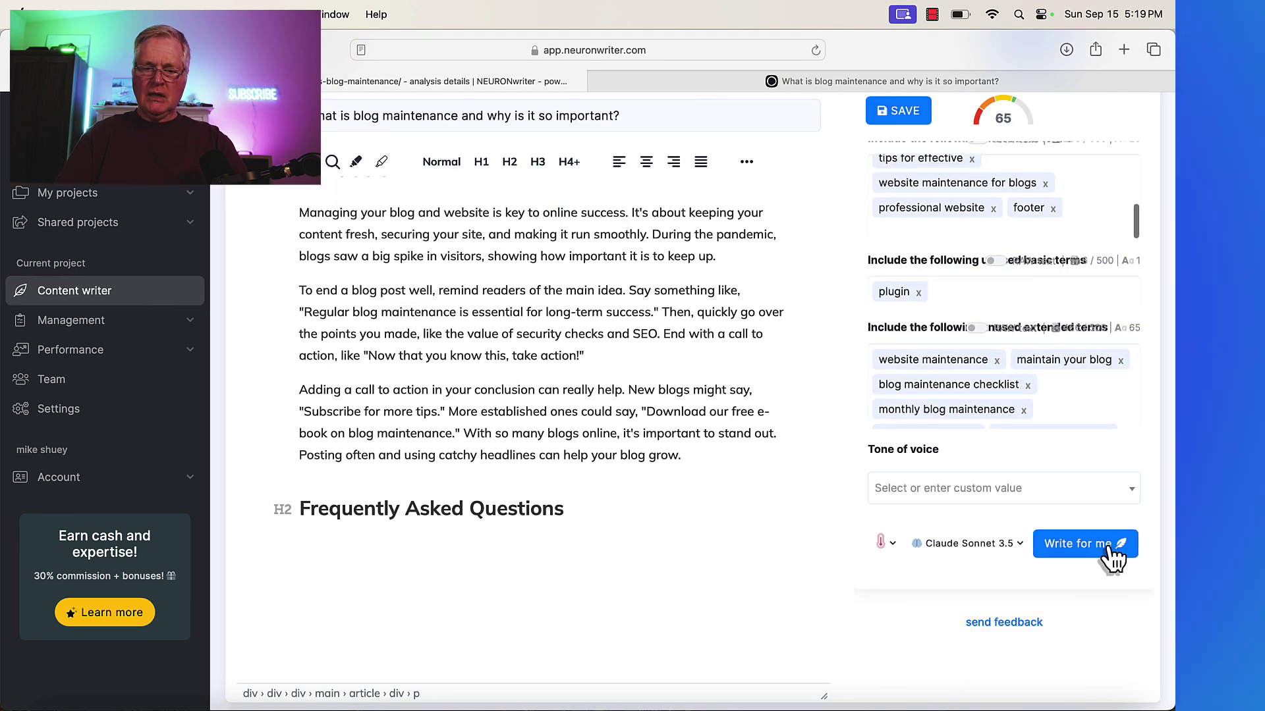
click(1110, 548)
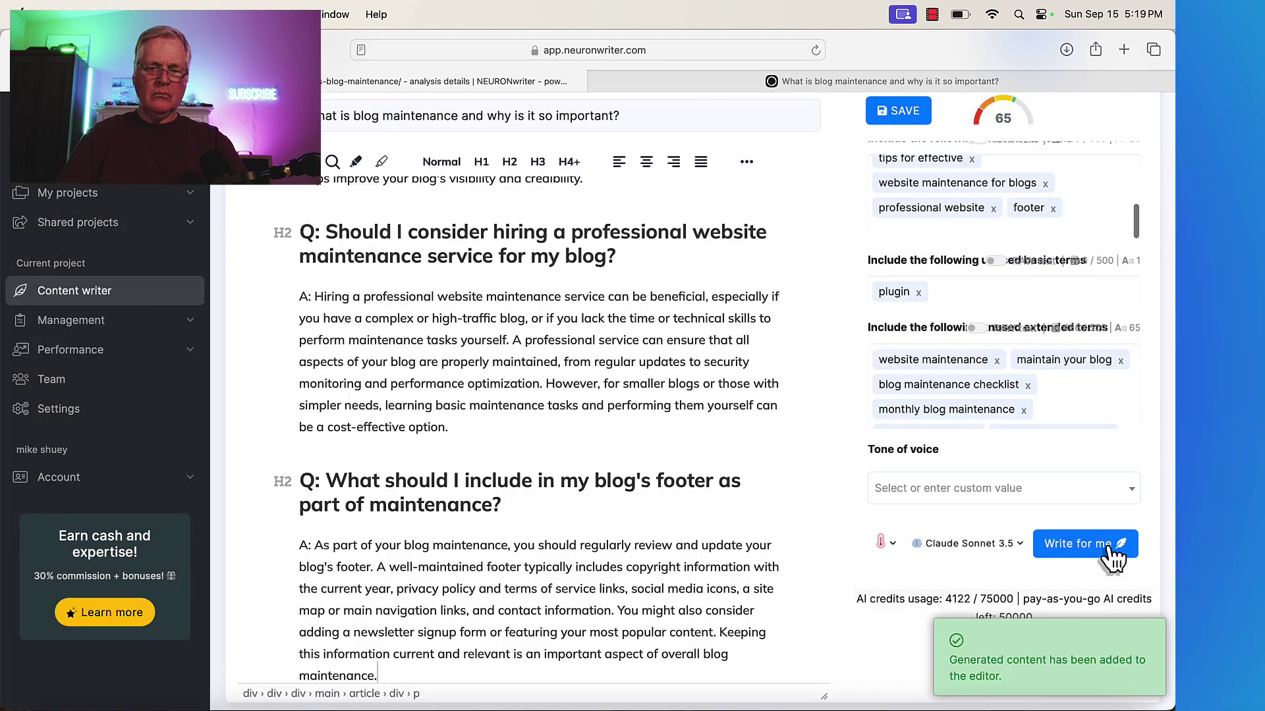
scroll(742, 461, up, 8)
scroll(742, 461, up, 10)
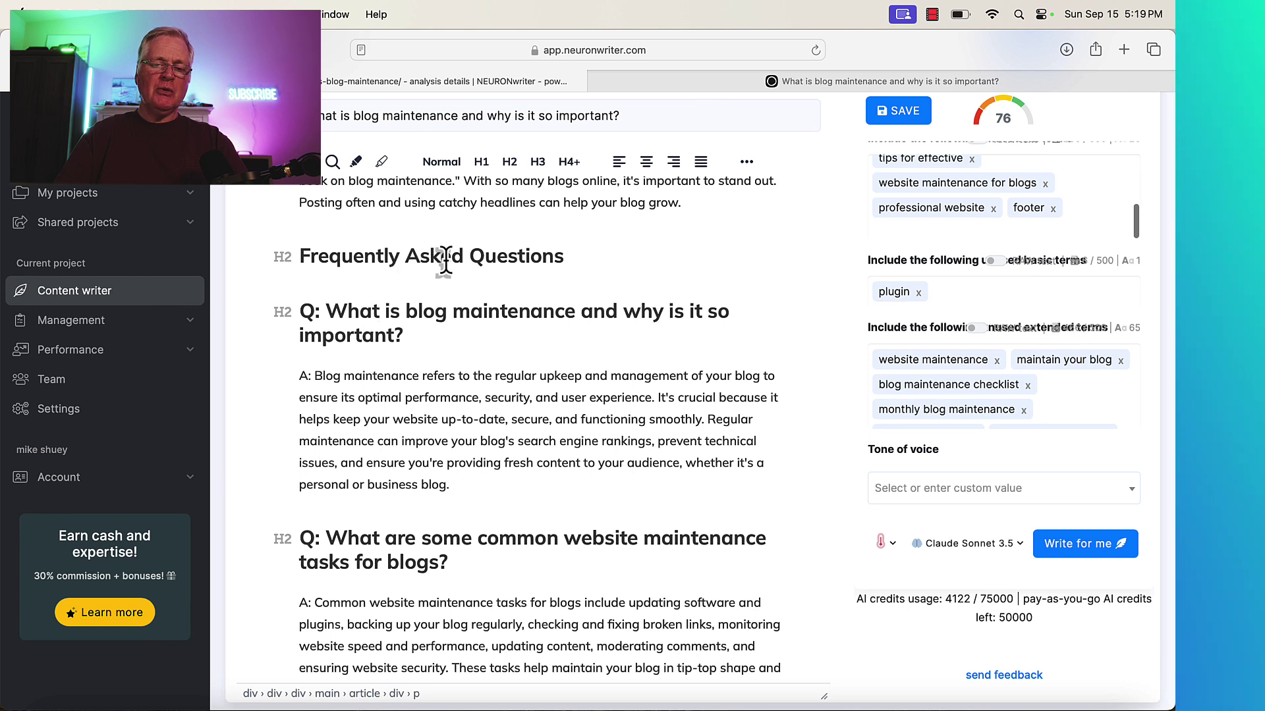
Make the first, maintenance-tasks, monthly-maintenance and tips FAQ questions H3 headings
triple_click(363, 312)
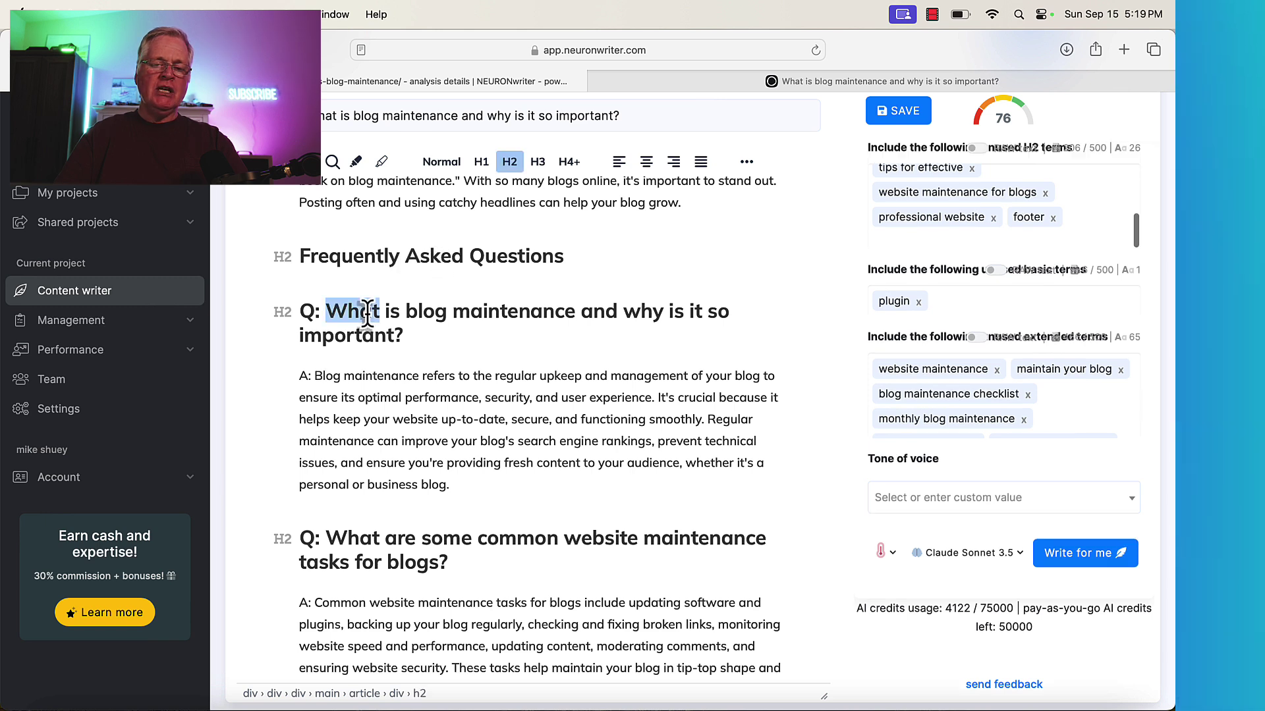
click(538, 164)
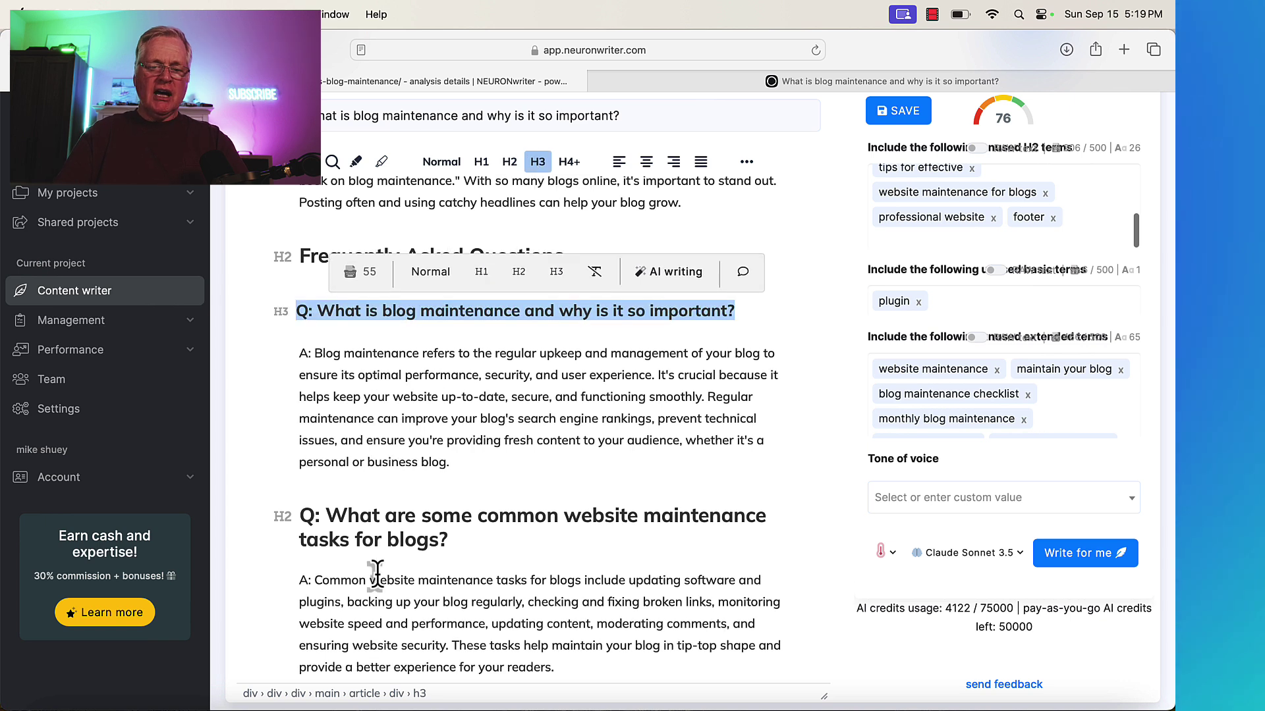
triple_click(382, 513)
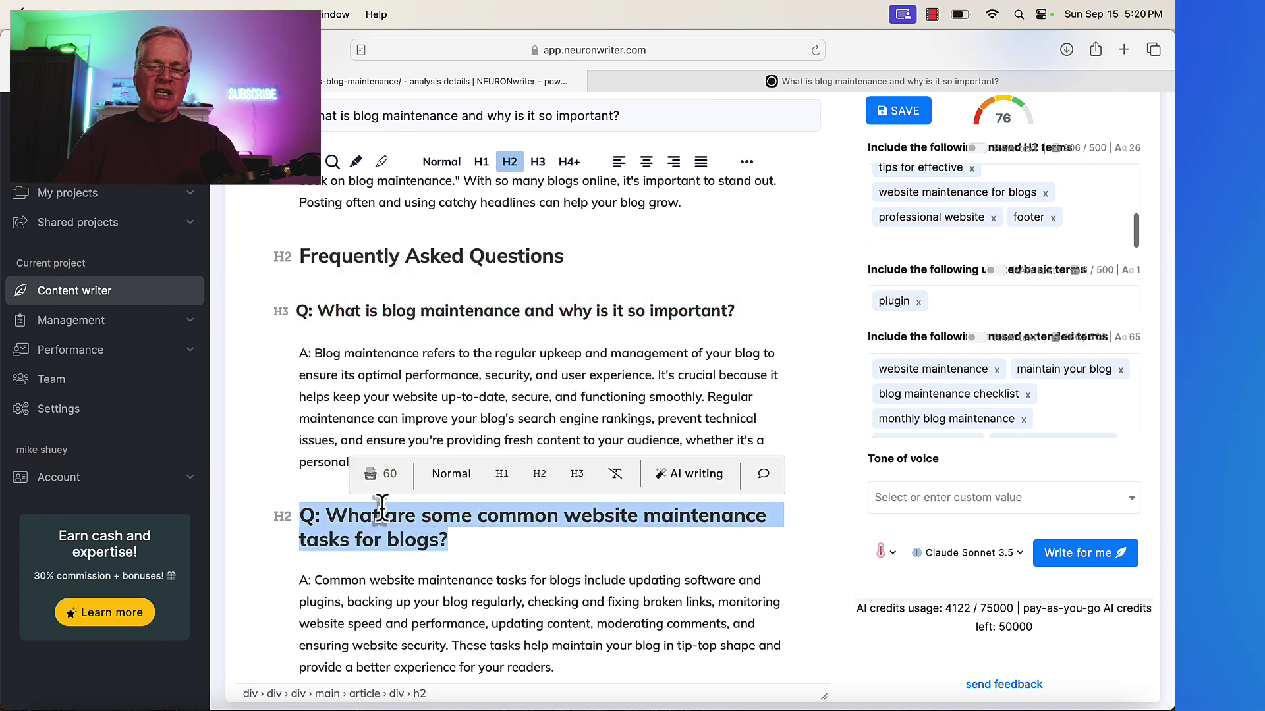
click(539, 162)
scroll(519, 343, down, 1)
scroll(518, 342, up, 1)
scroll(513, 344, down, 8)
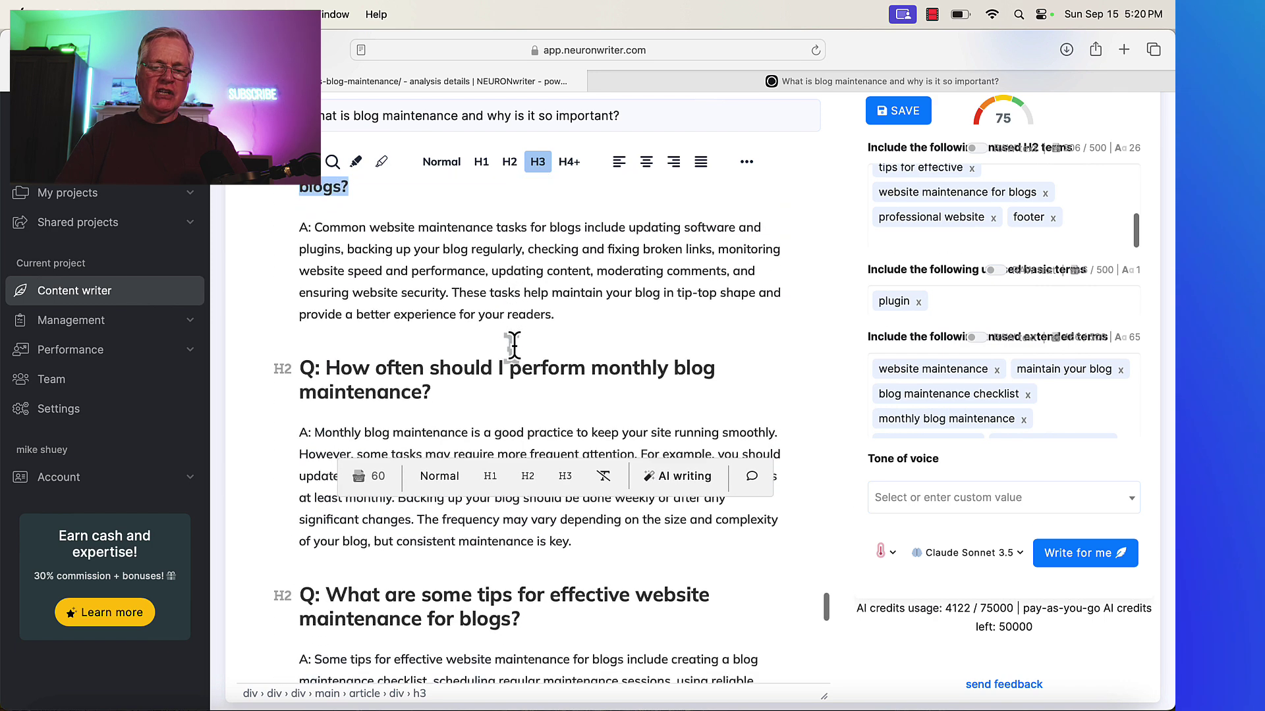
triple_click(472, 323)
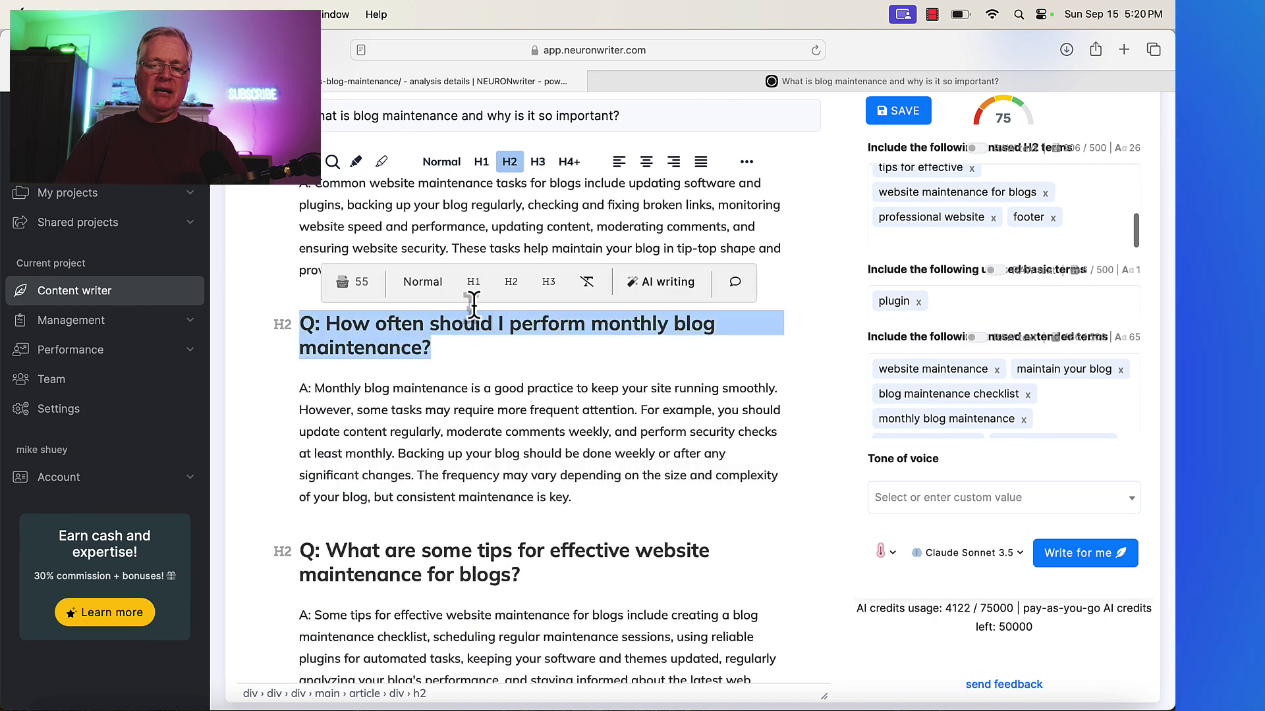
click(537, 161)
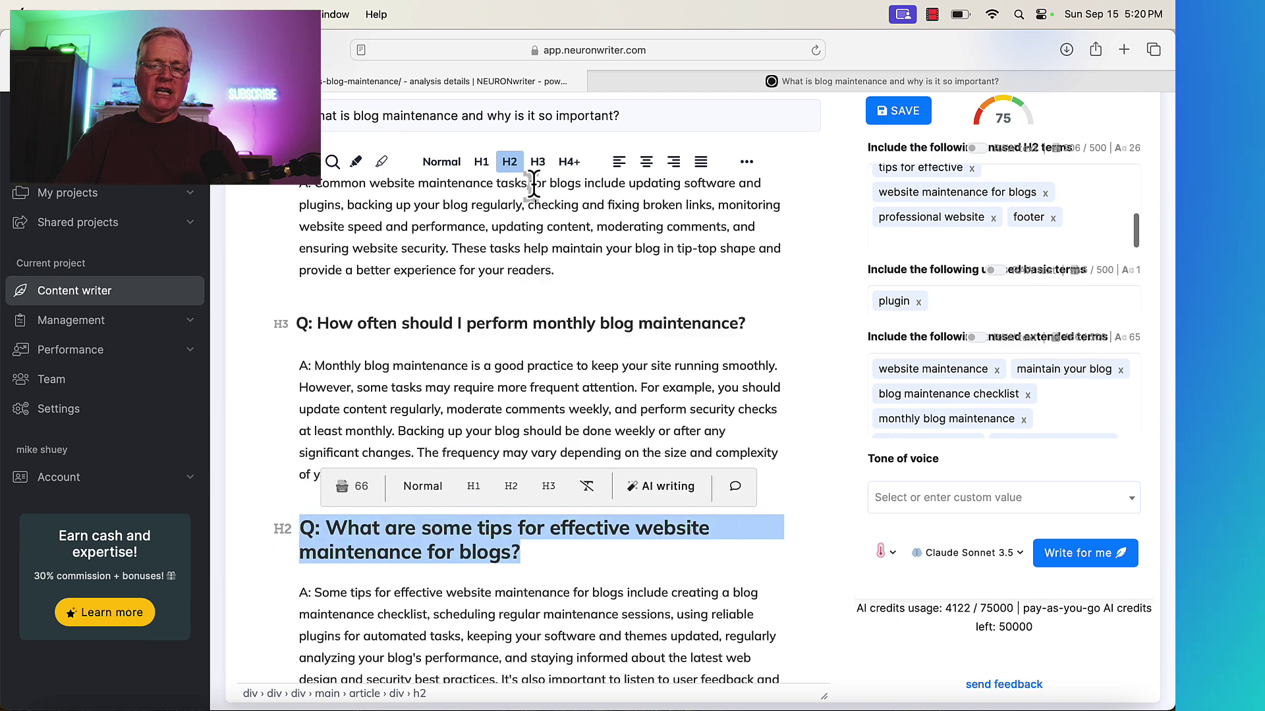
click(539, 162)
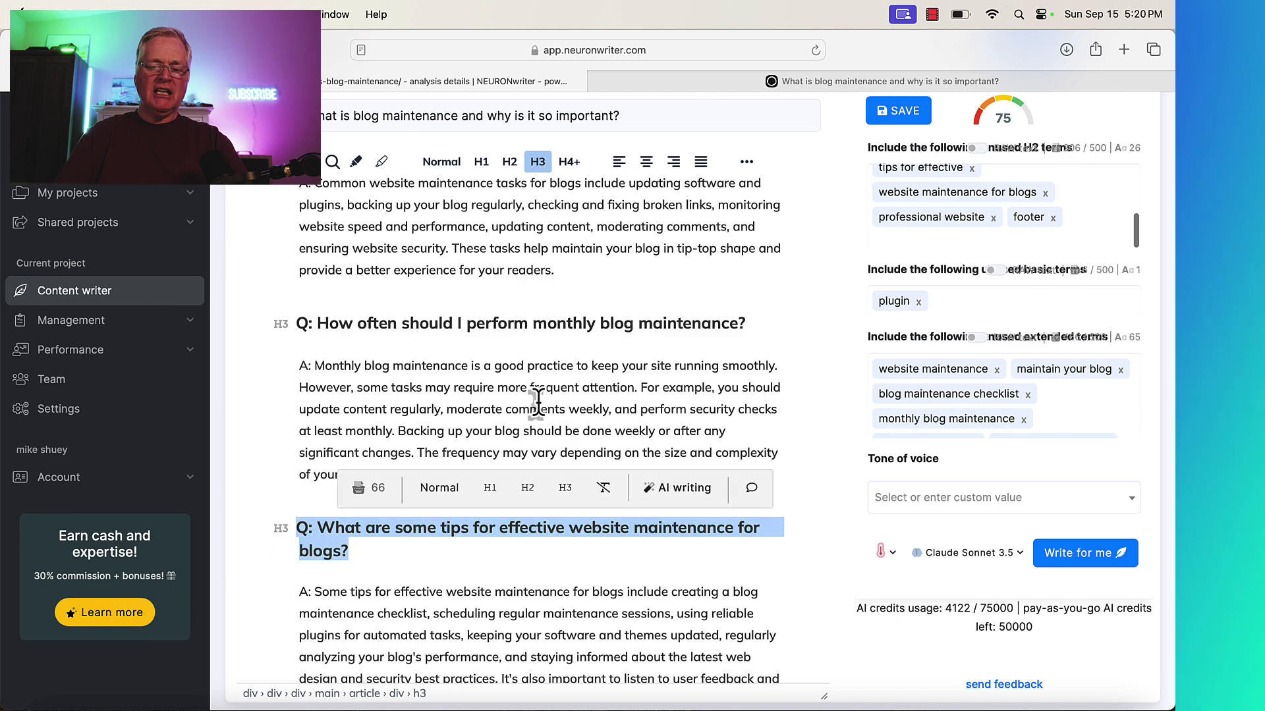
Make the backlinks, hiring-a-professional and footer FAQ questions H3 headings, leaving the score at 73
scroll(537, 401, down, 8)
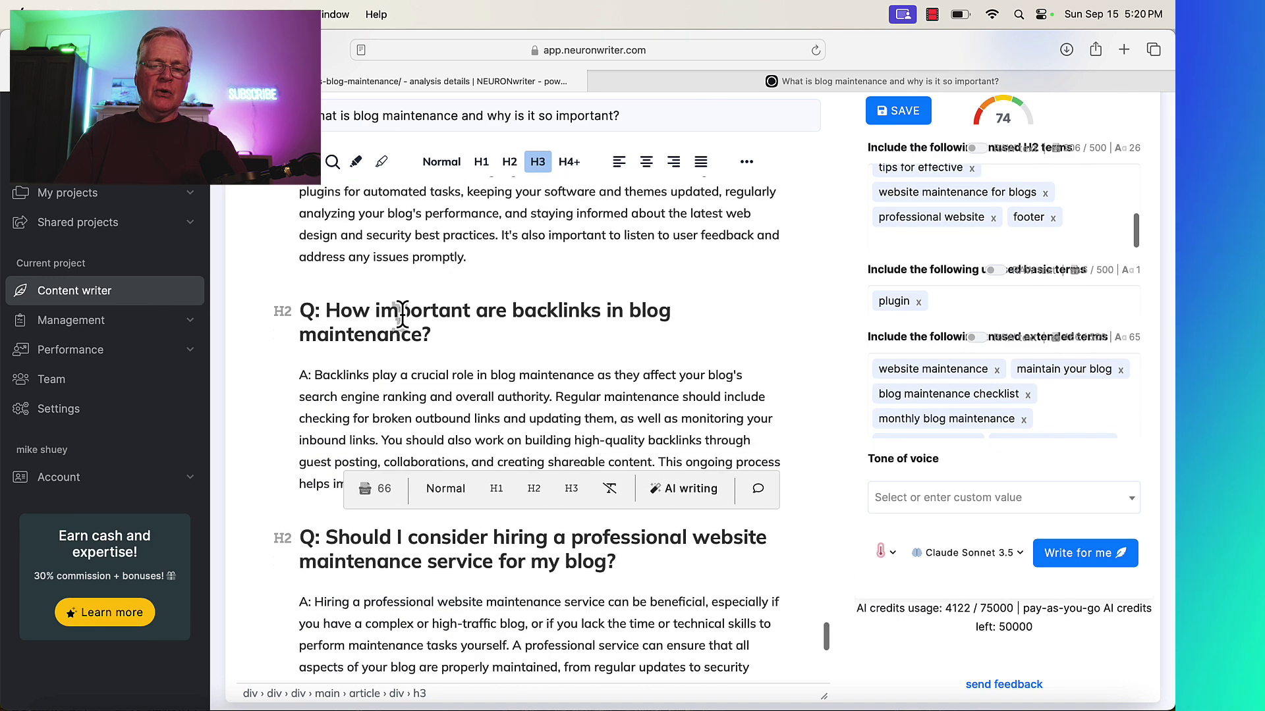
triple_click(404, 314)
click(547, 261)
scroll(521, 395, down, 2)
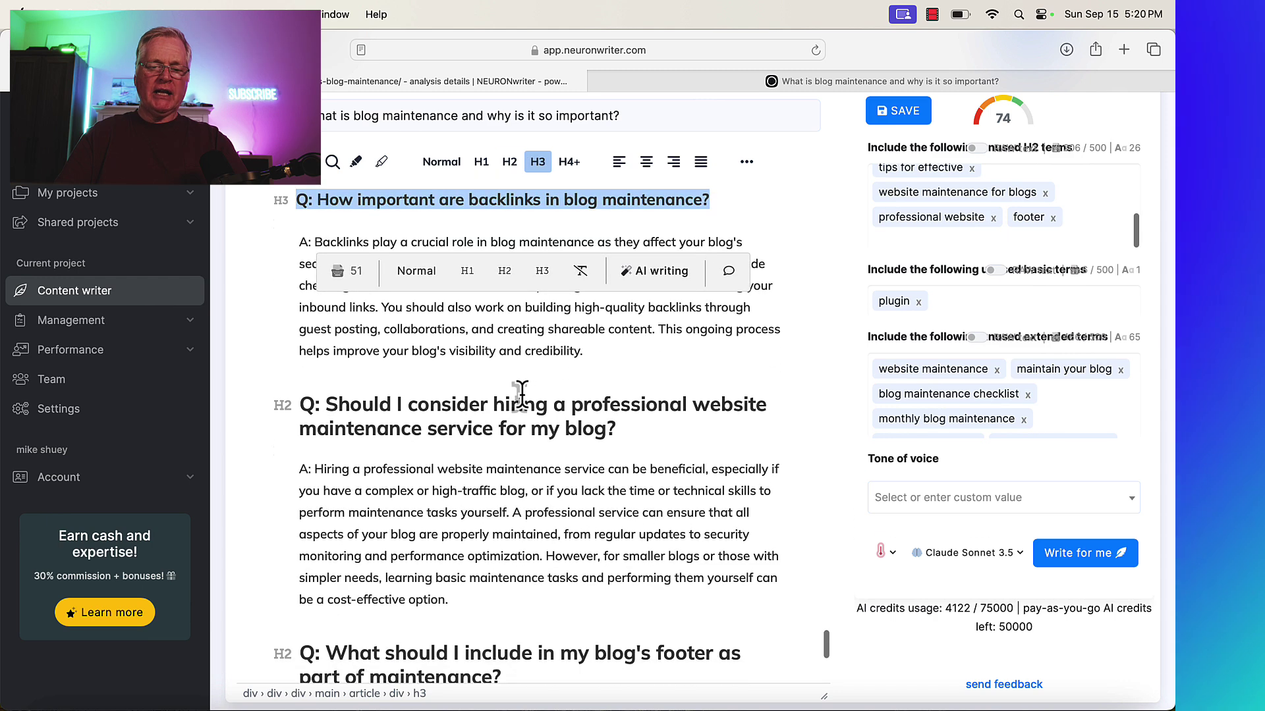
double_click(510, 405)
triple_click(511, 405)
click(560, 361)
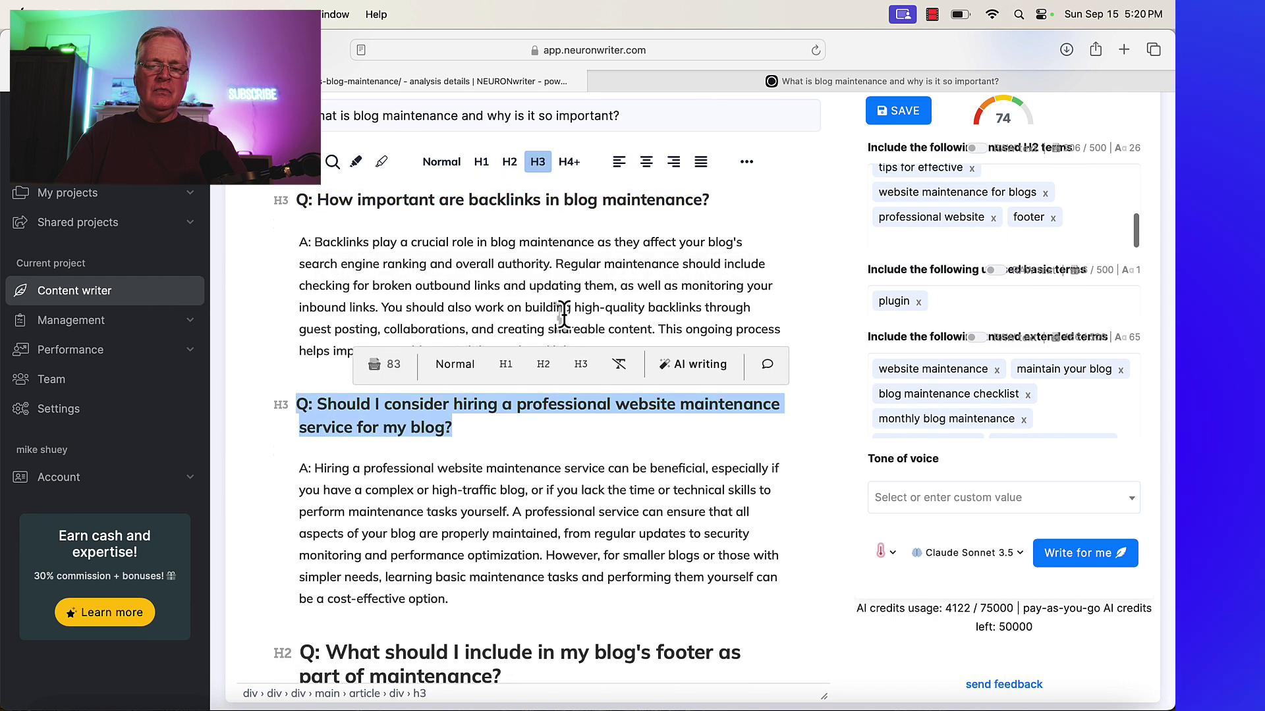
scroll(527, 364, down, 5)
triple_click(495, 346)
click(551, 298)
scroll(970, 343, up, 8)
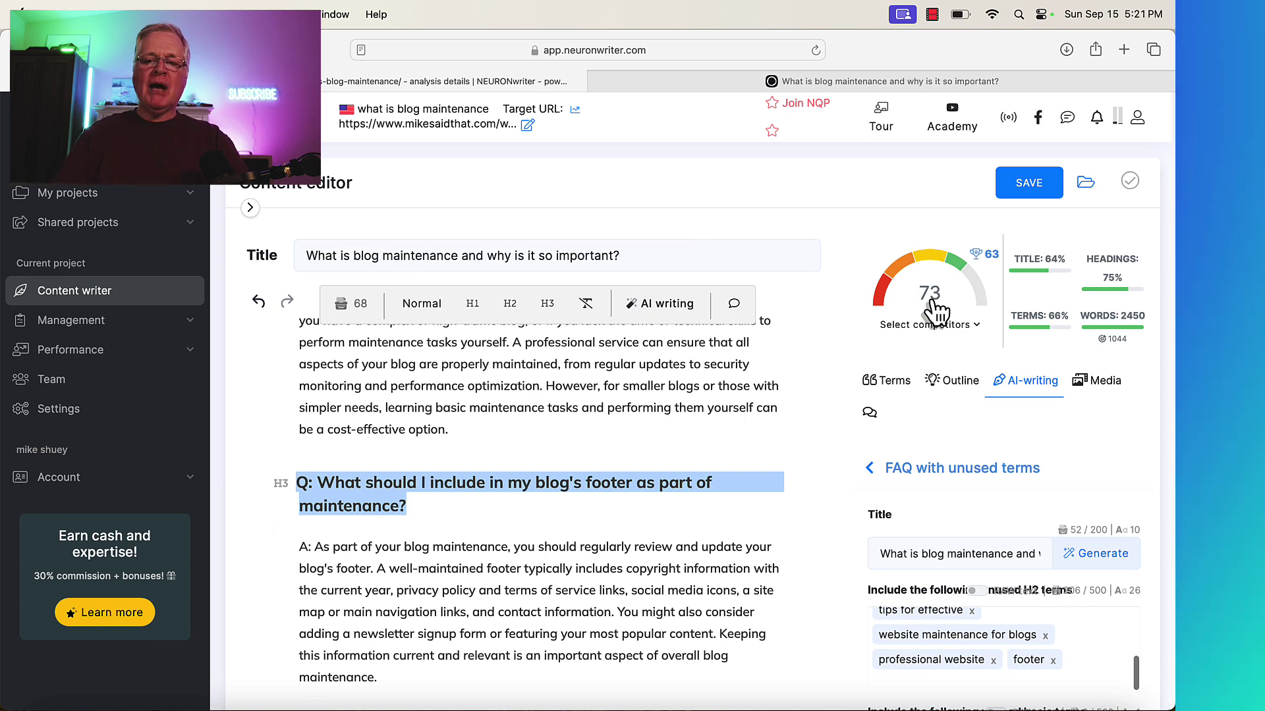
mouse_move(996, 278)
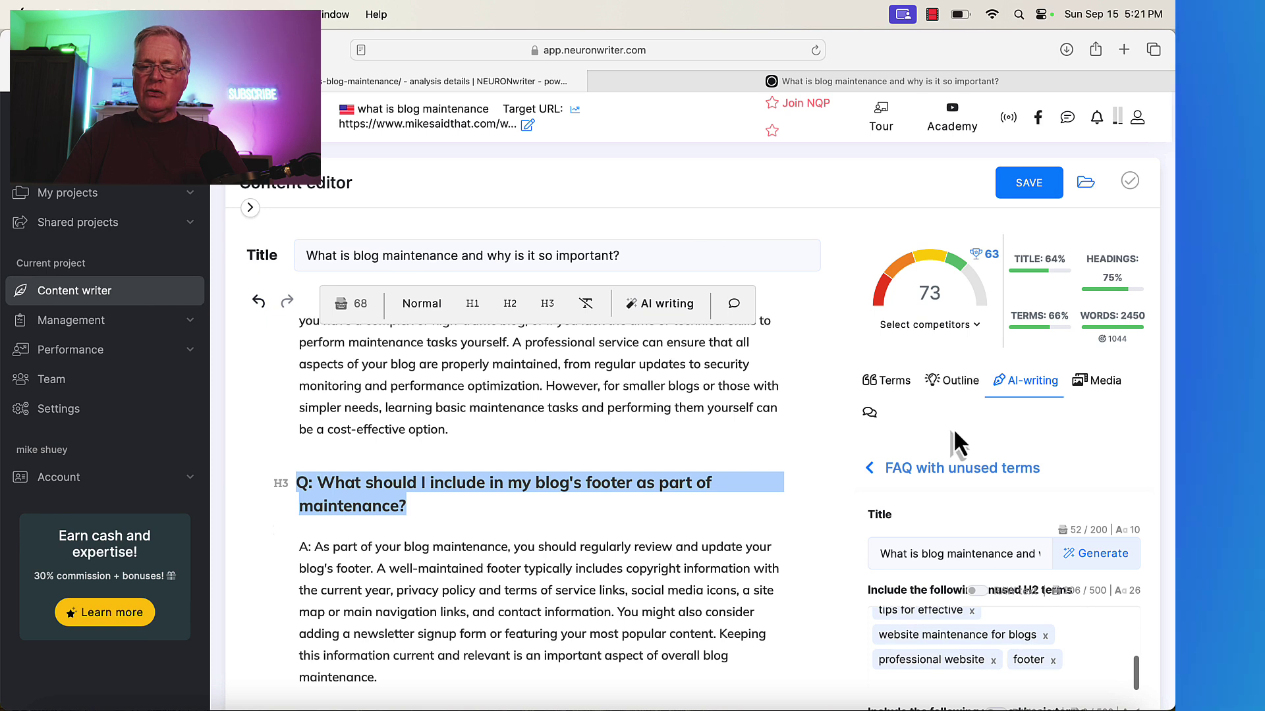
Show the recommended terms list and scroll back up to the post's main heading
click(884, 384)
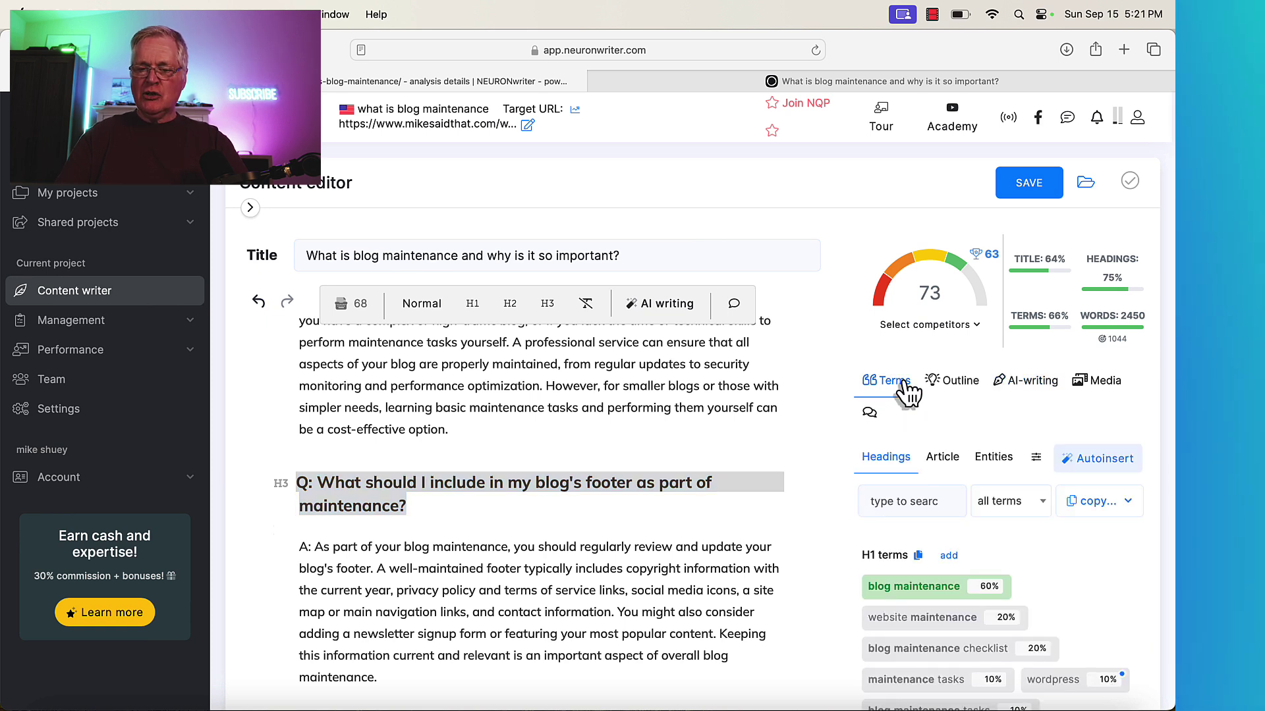
scroll(610, 437, up, 20)
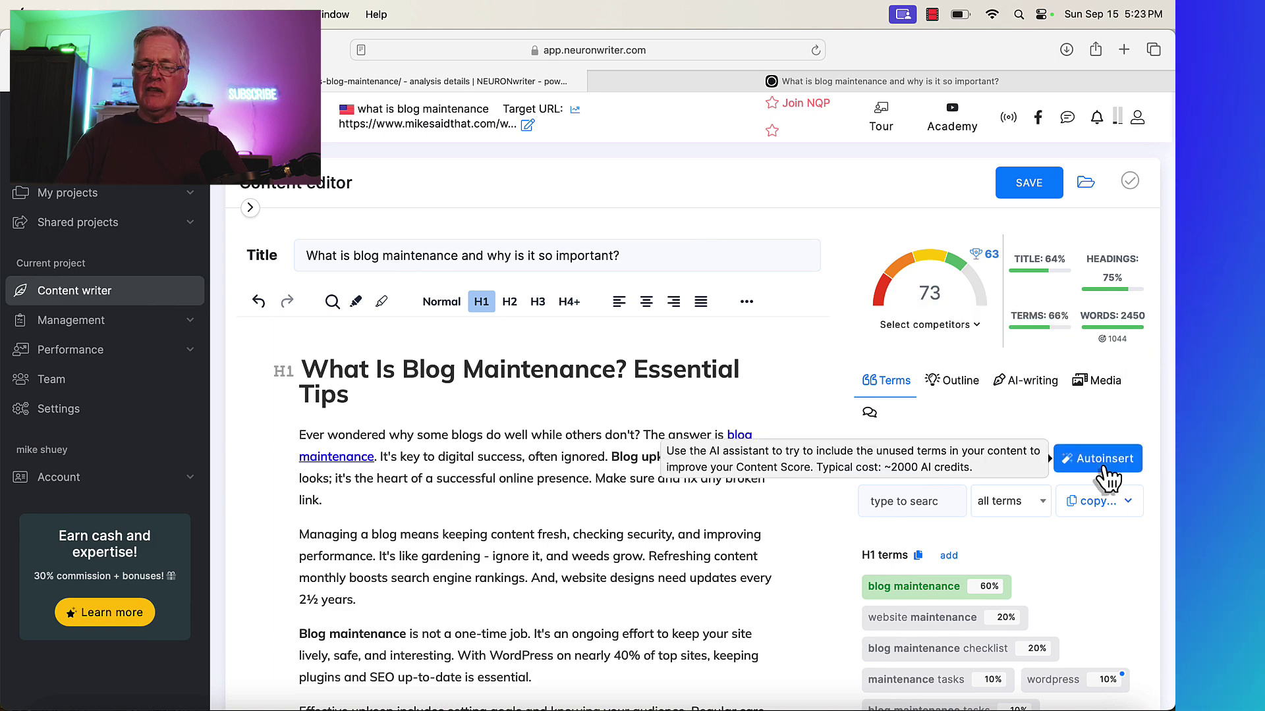
Run Autoinsert and accept its suggestions, including plugin, maintenance steps and Regular Audits, reaching 77
click(1107, 461)
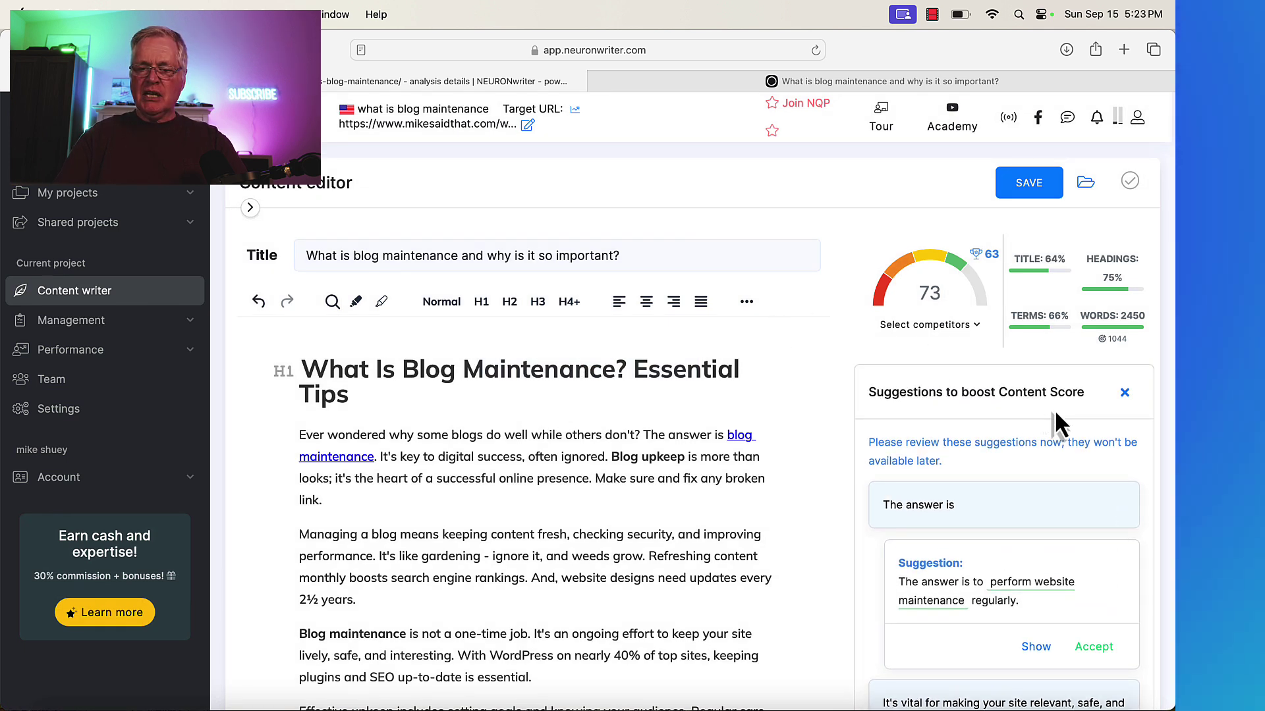
scroll(1006, 473, down, 3)
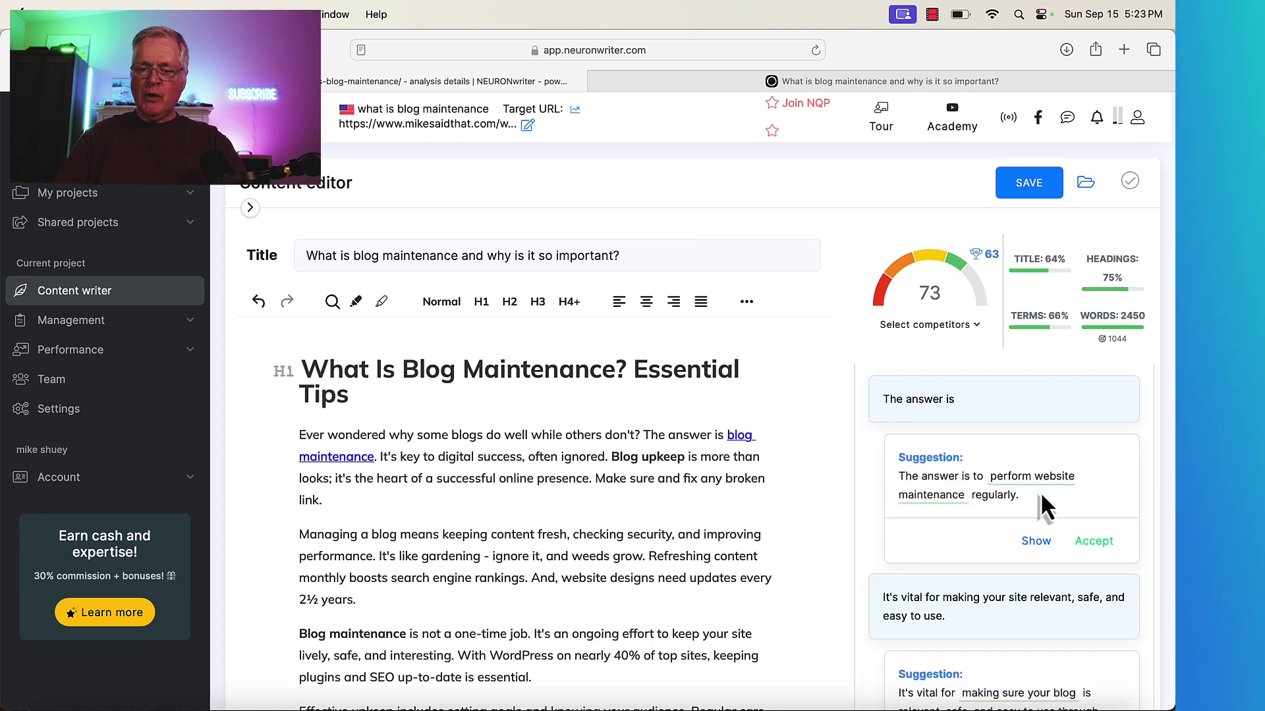
click(1103, 557)
click(1105, 622)
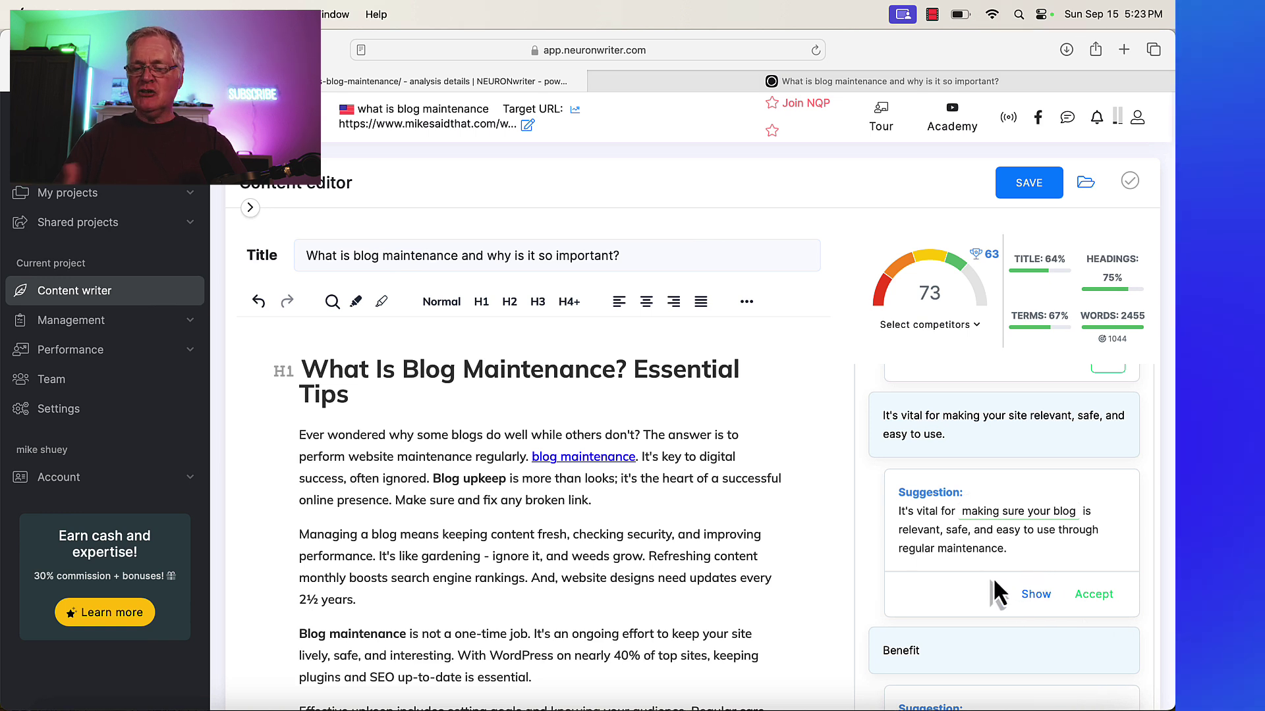
scroll(994, 583, down, 3)
scroll(993, 576, down, 3)
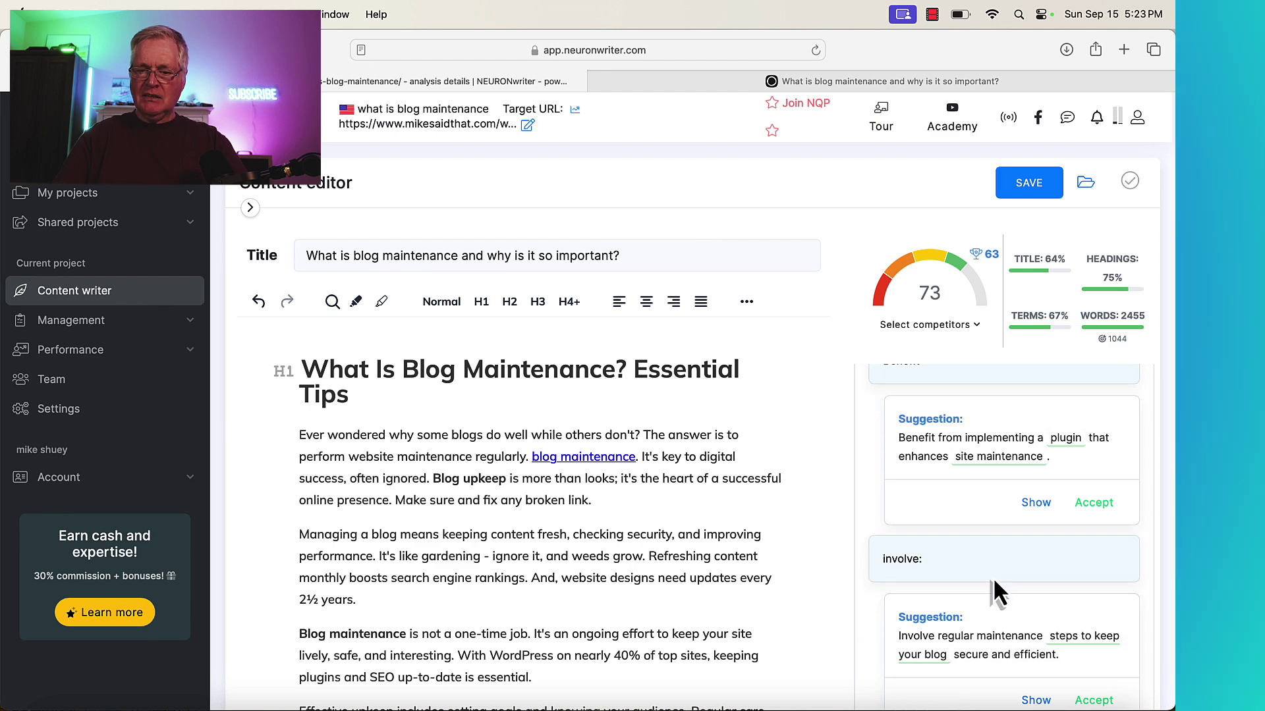
click(1094, 502)
click(1093, 476)
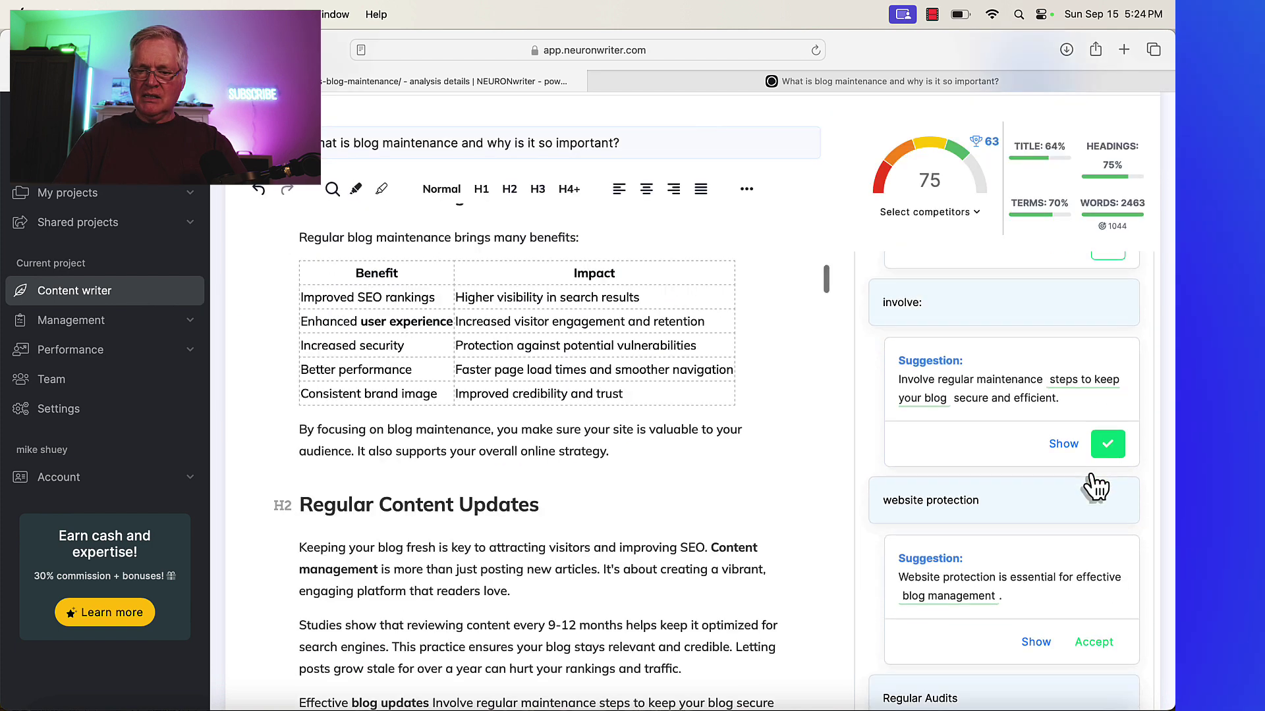
click(1090, 395)
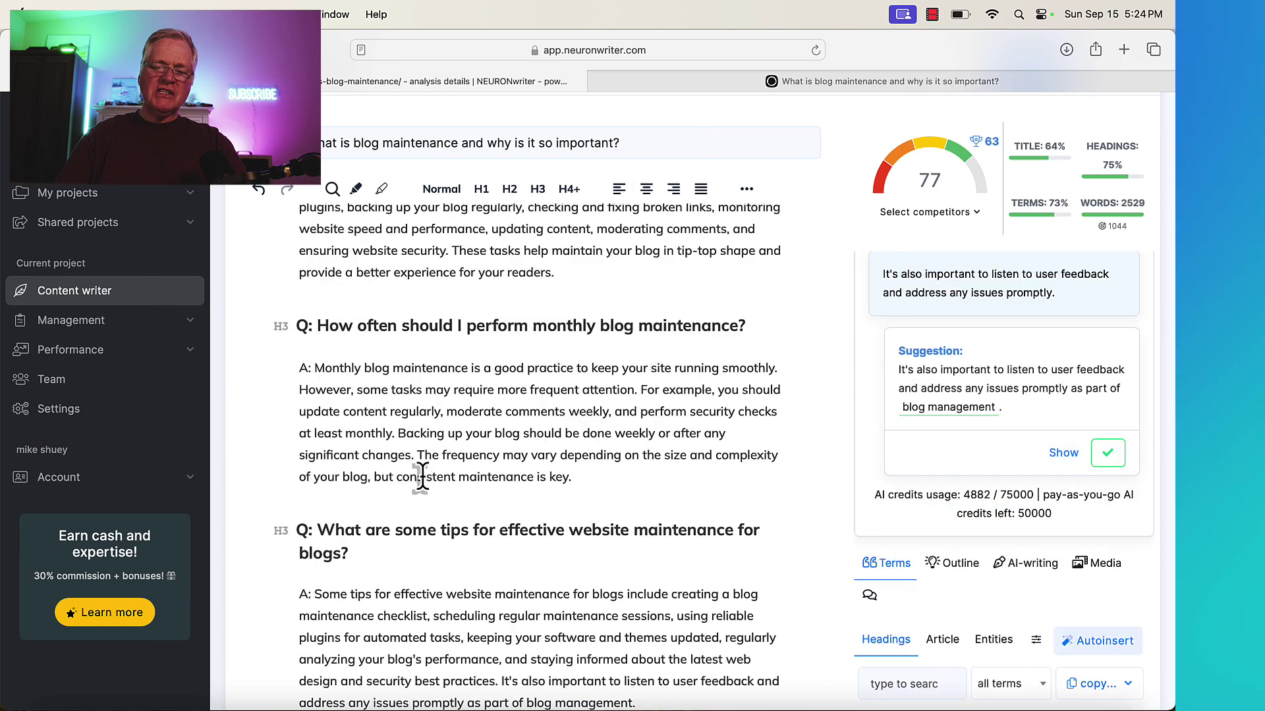
scroll(934, 487, up, 15)
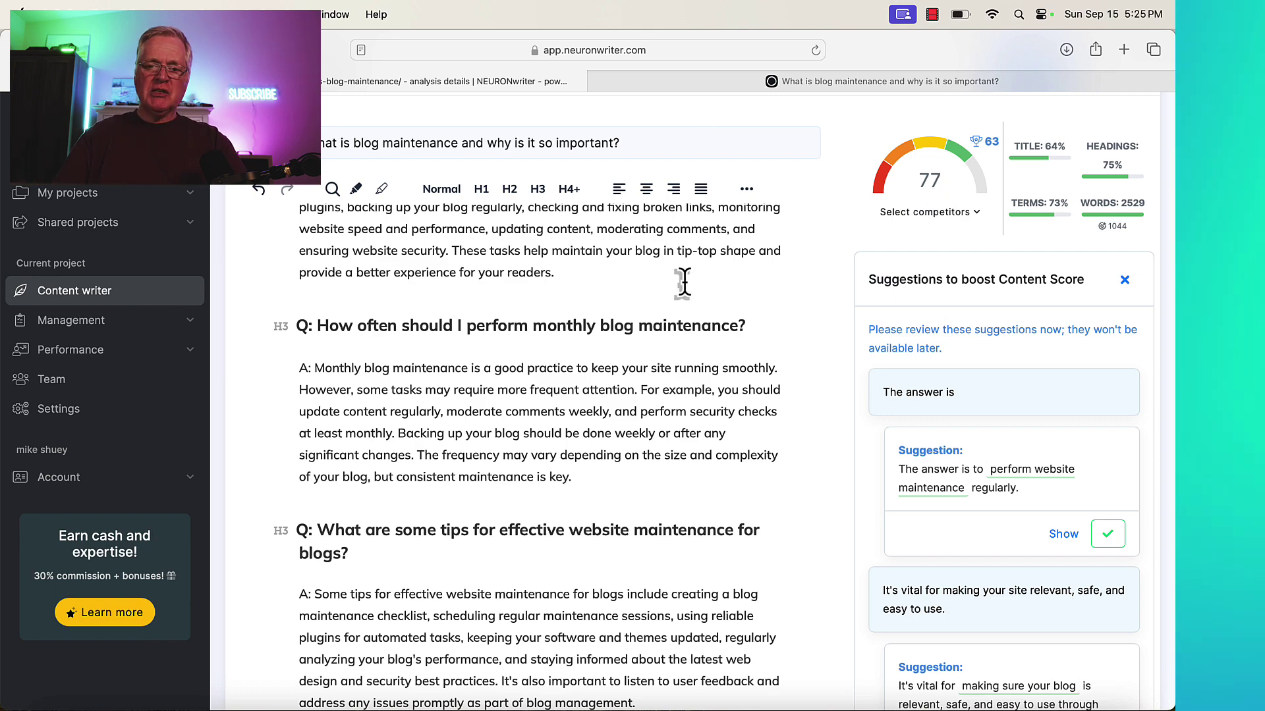
scroll(683, 281, up, 15)
scroll(683, 282, up, 1)
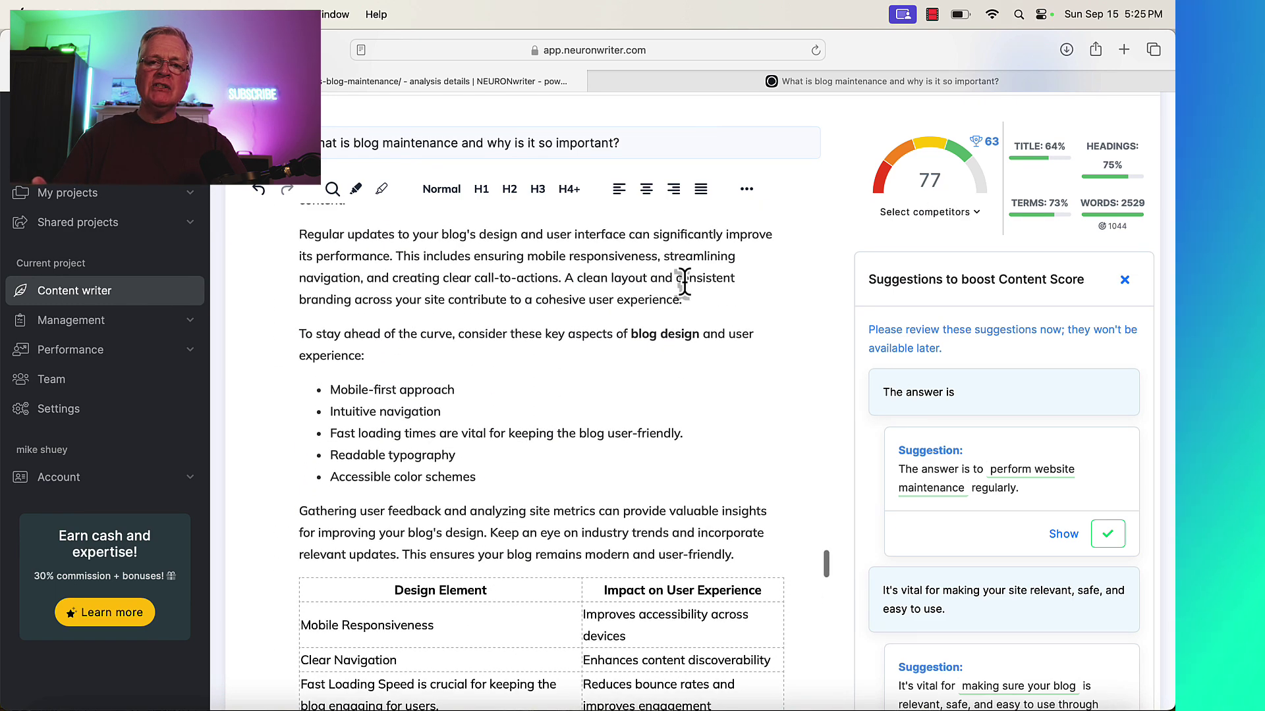